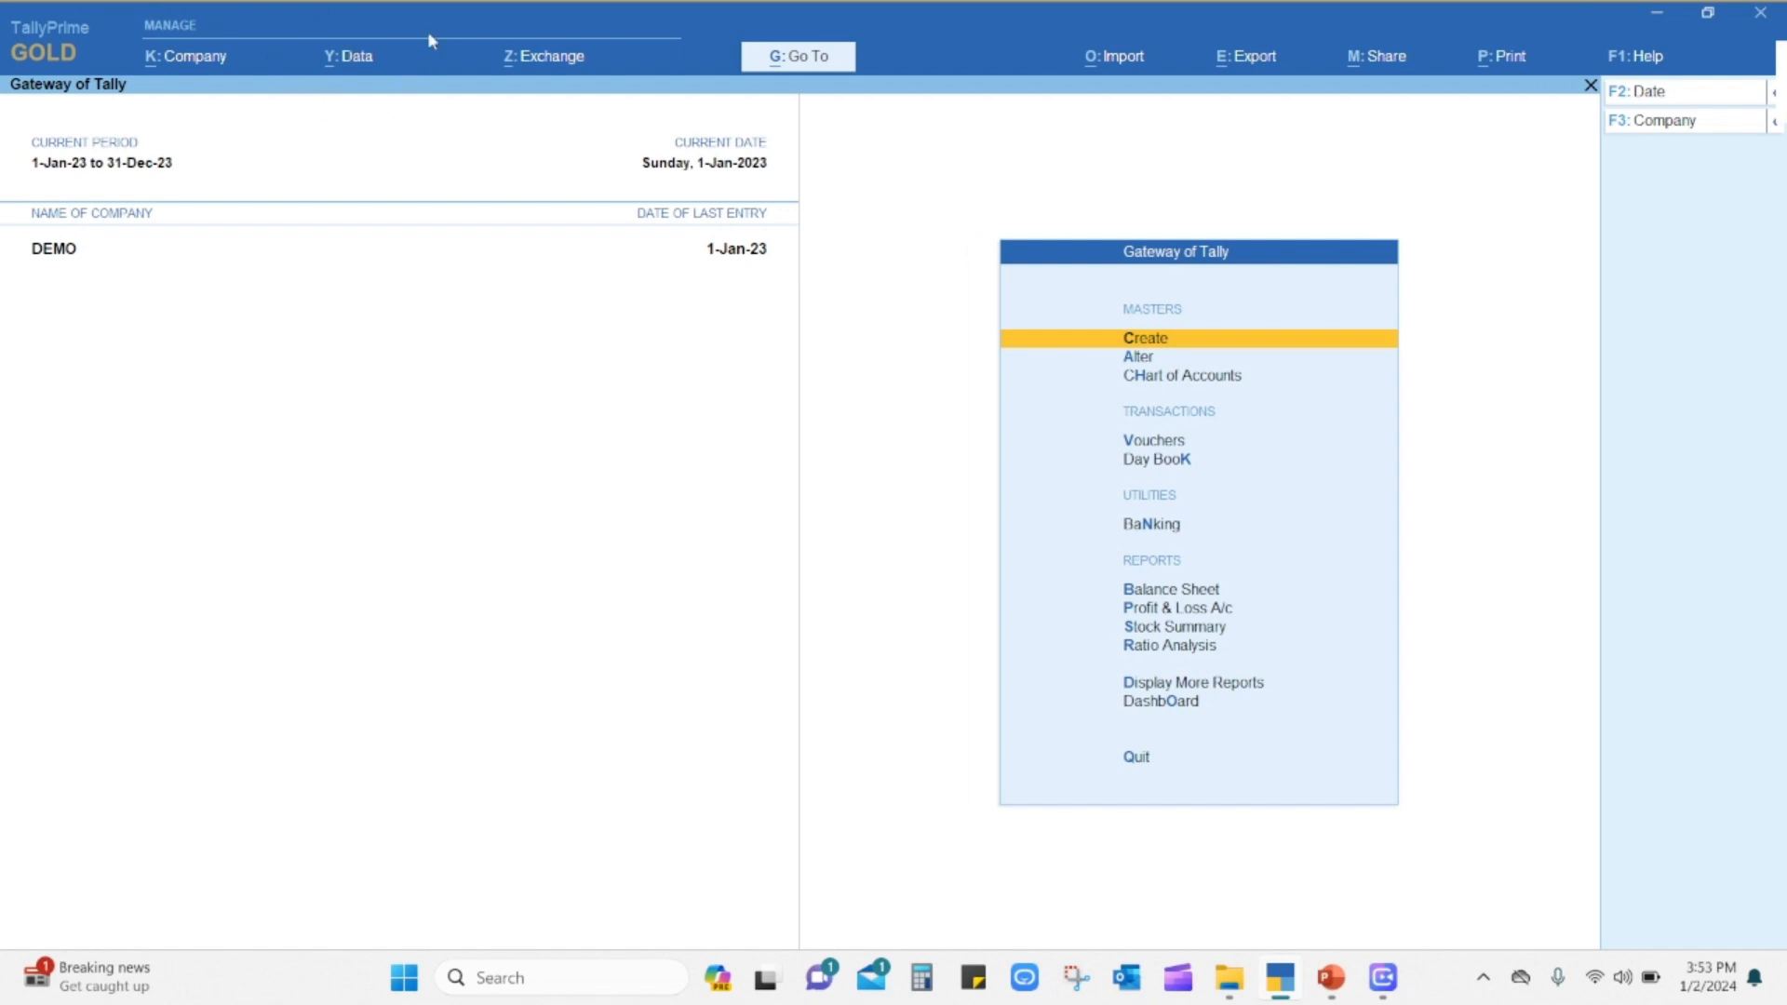
Verify the data of the DEMO company for errors that could occur when splitting it.
left_click(354, 67)
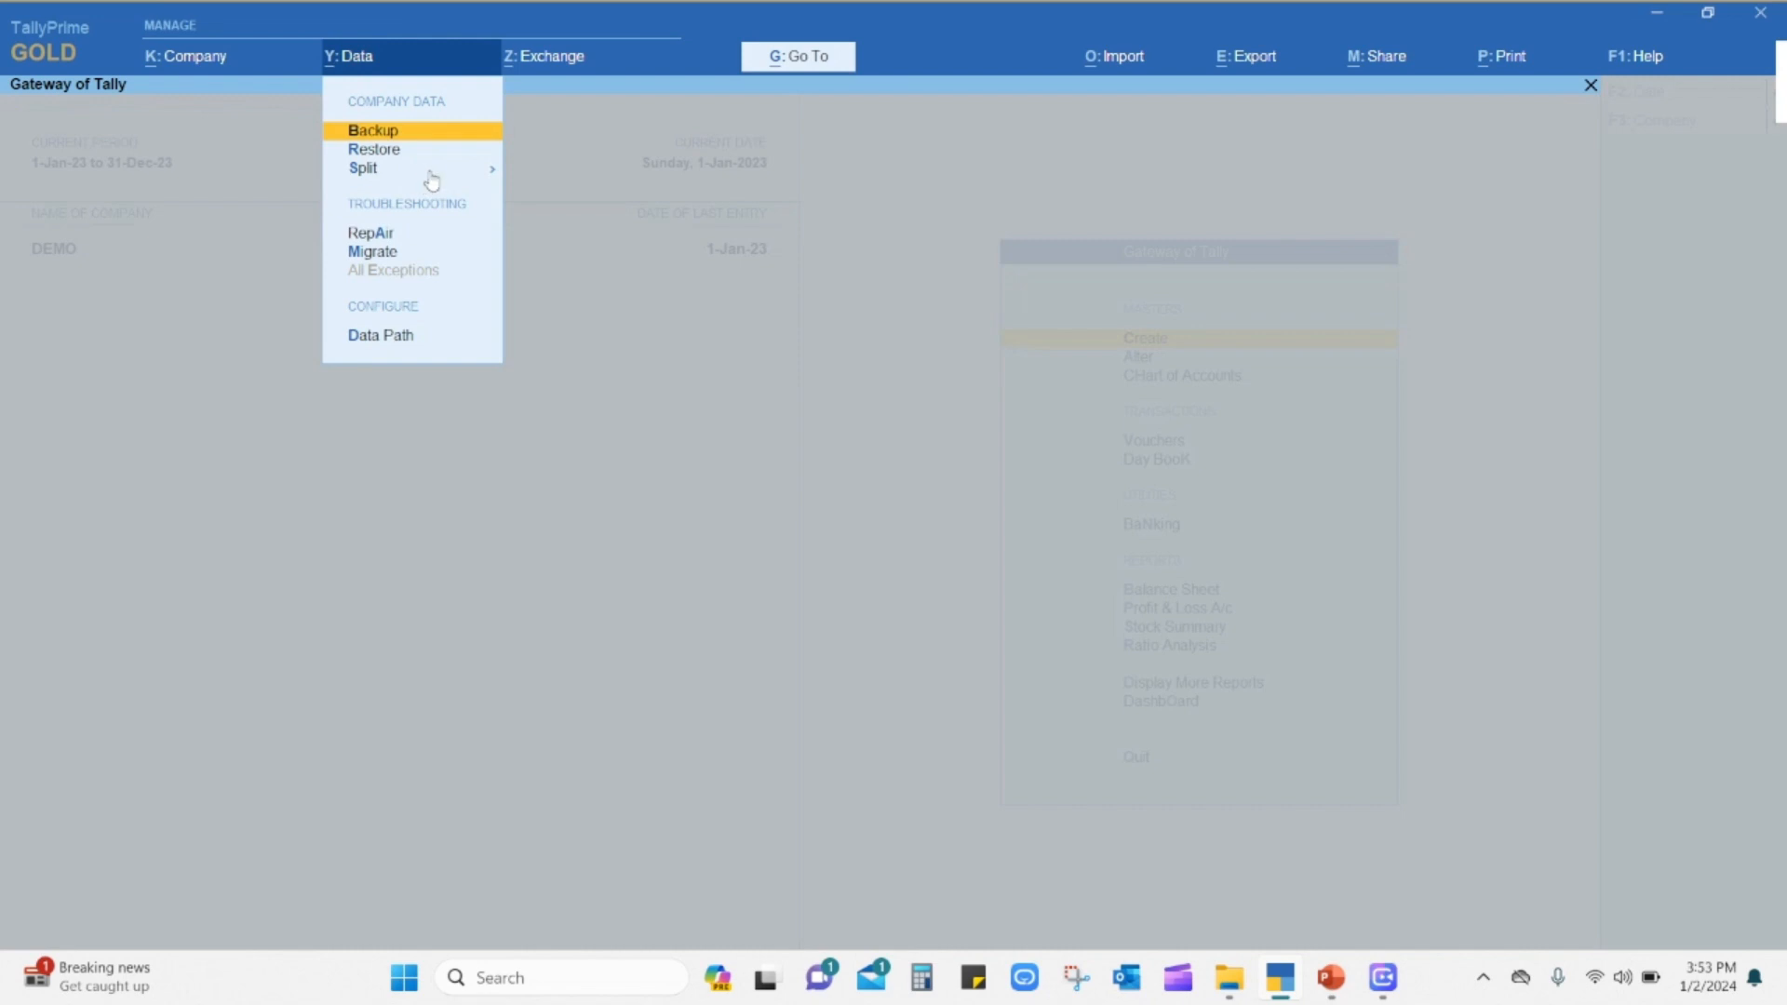
key("Down")
key("Down")
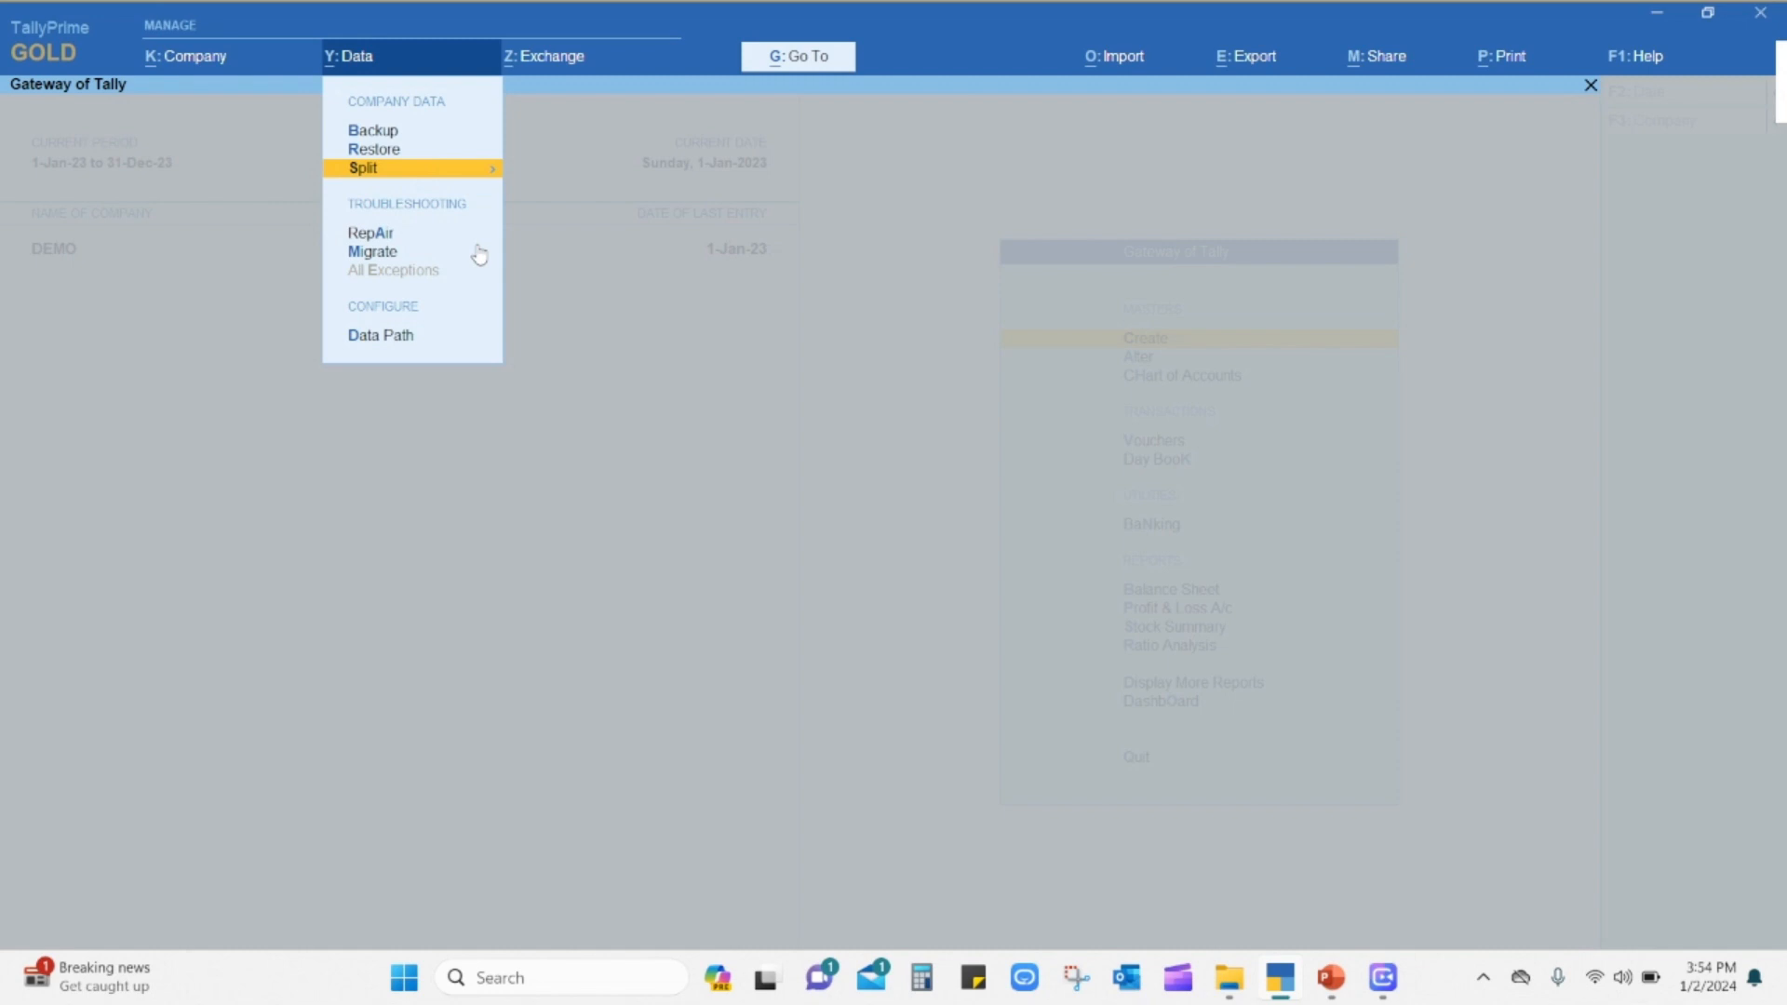
left_click(399, 175)
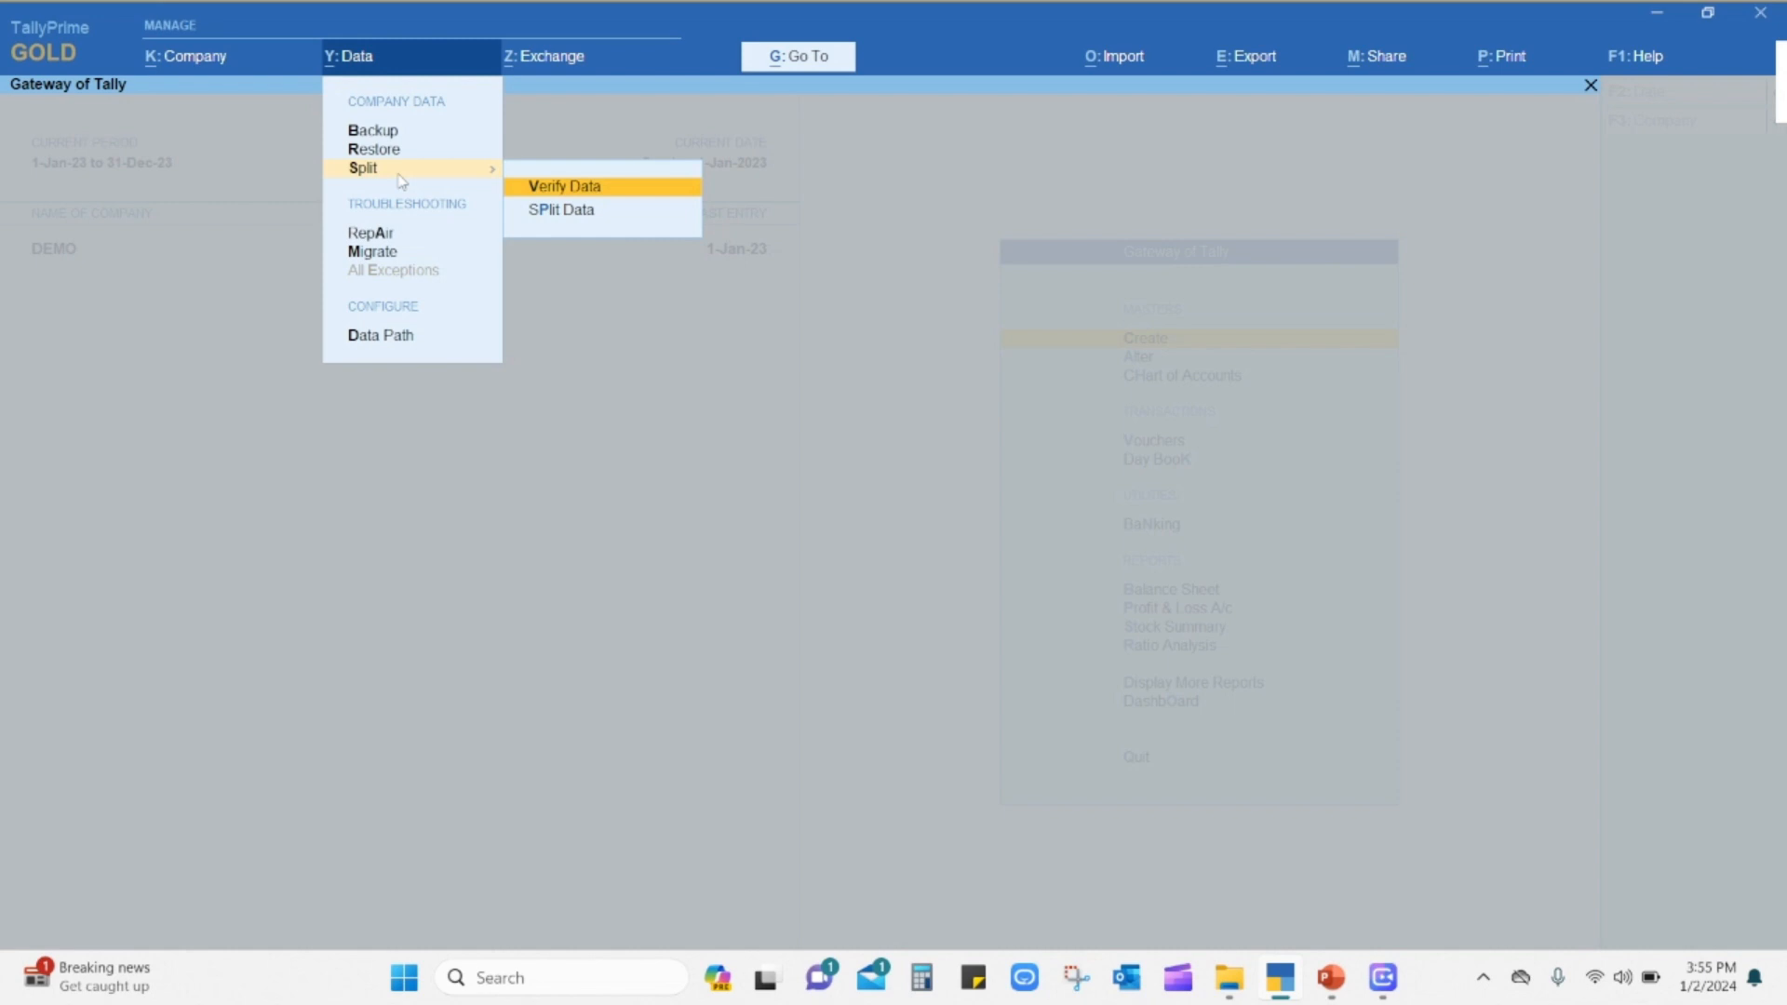
key("Return")
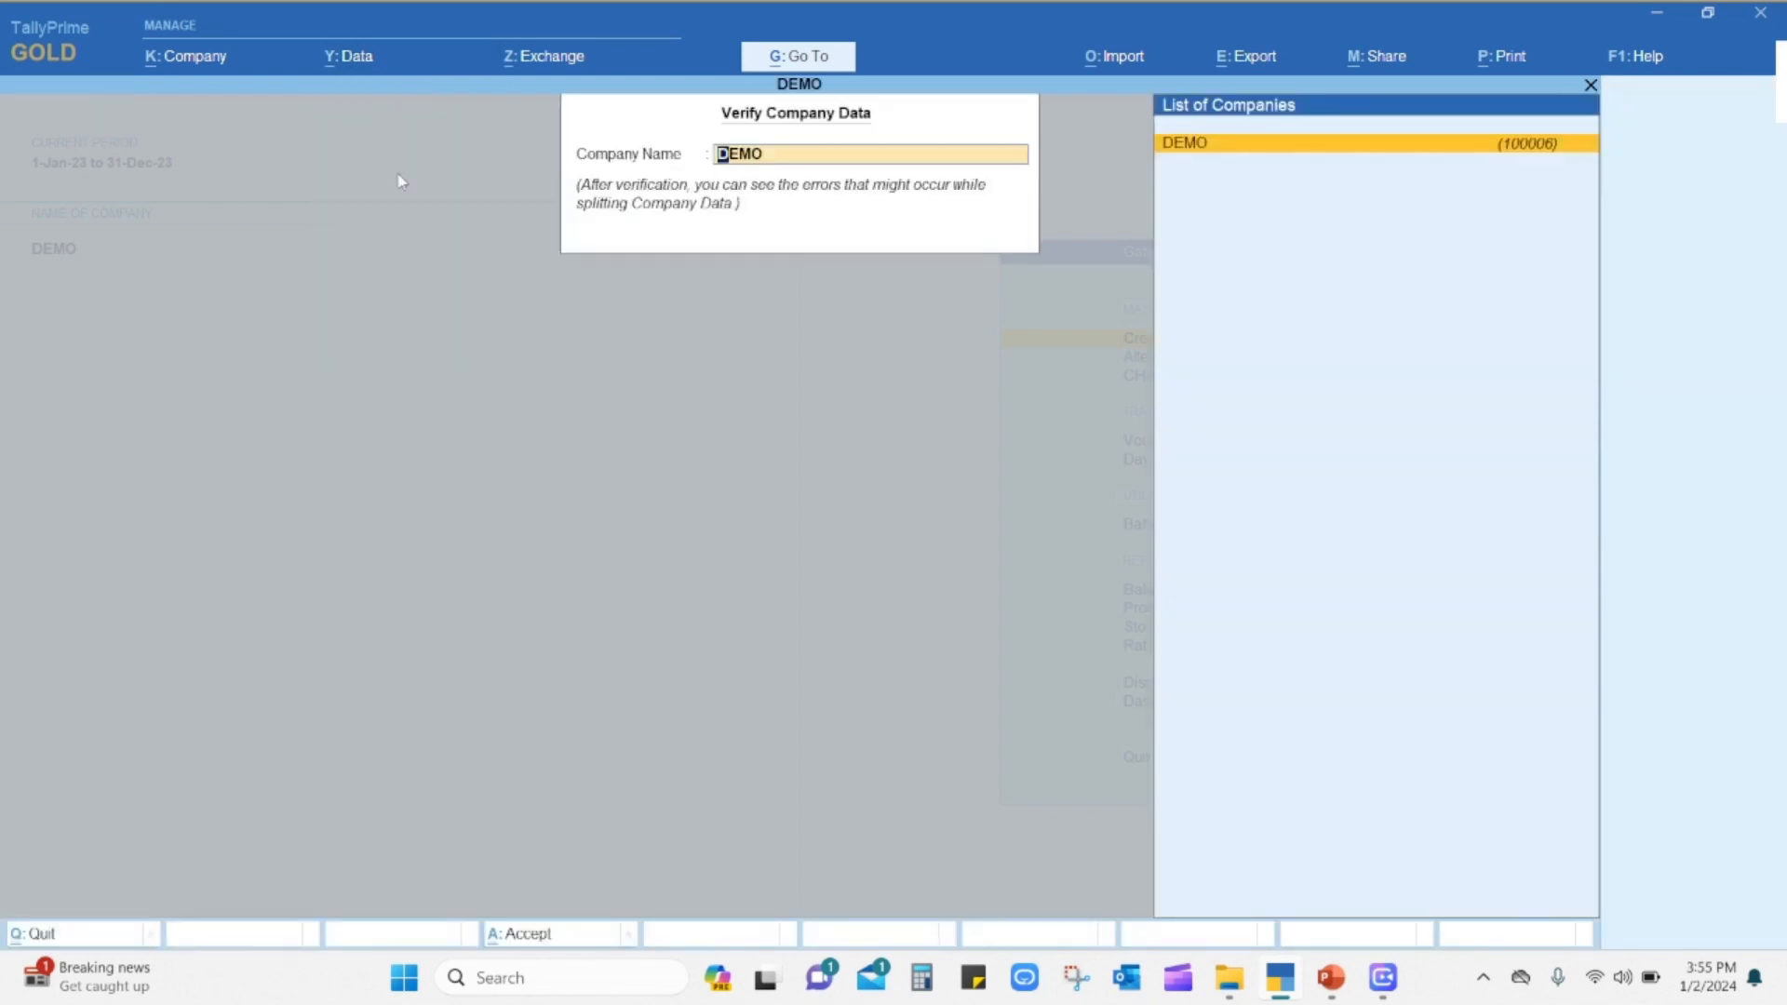
key("Return")
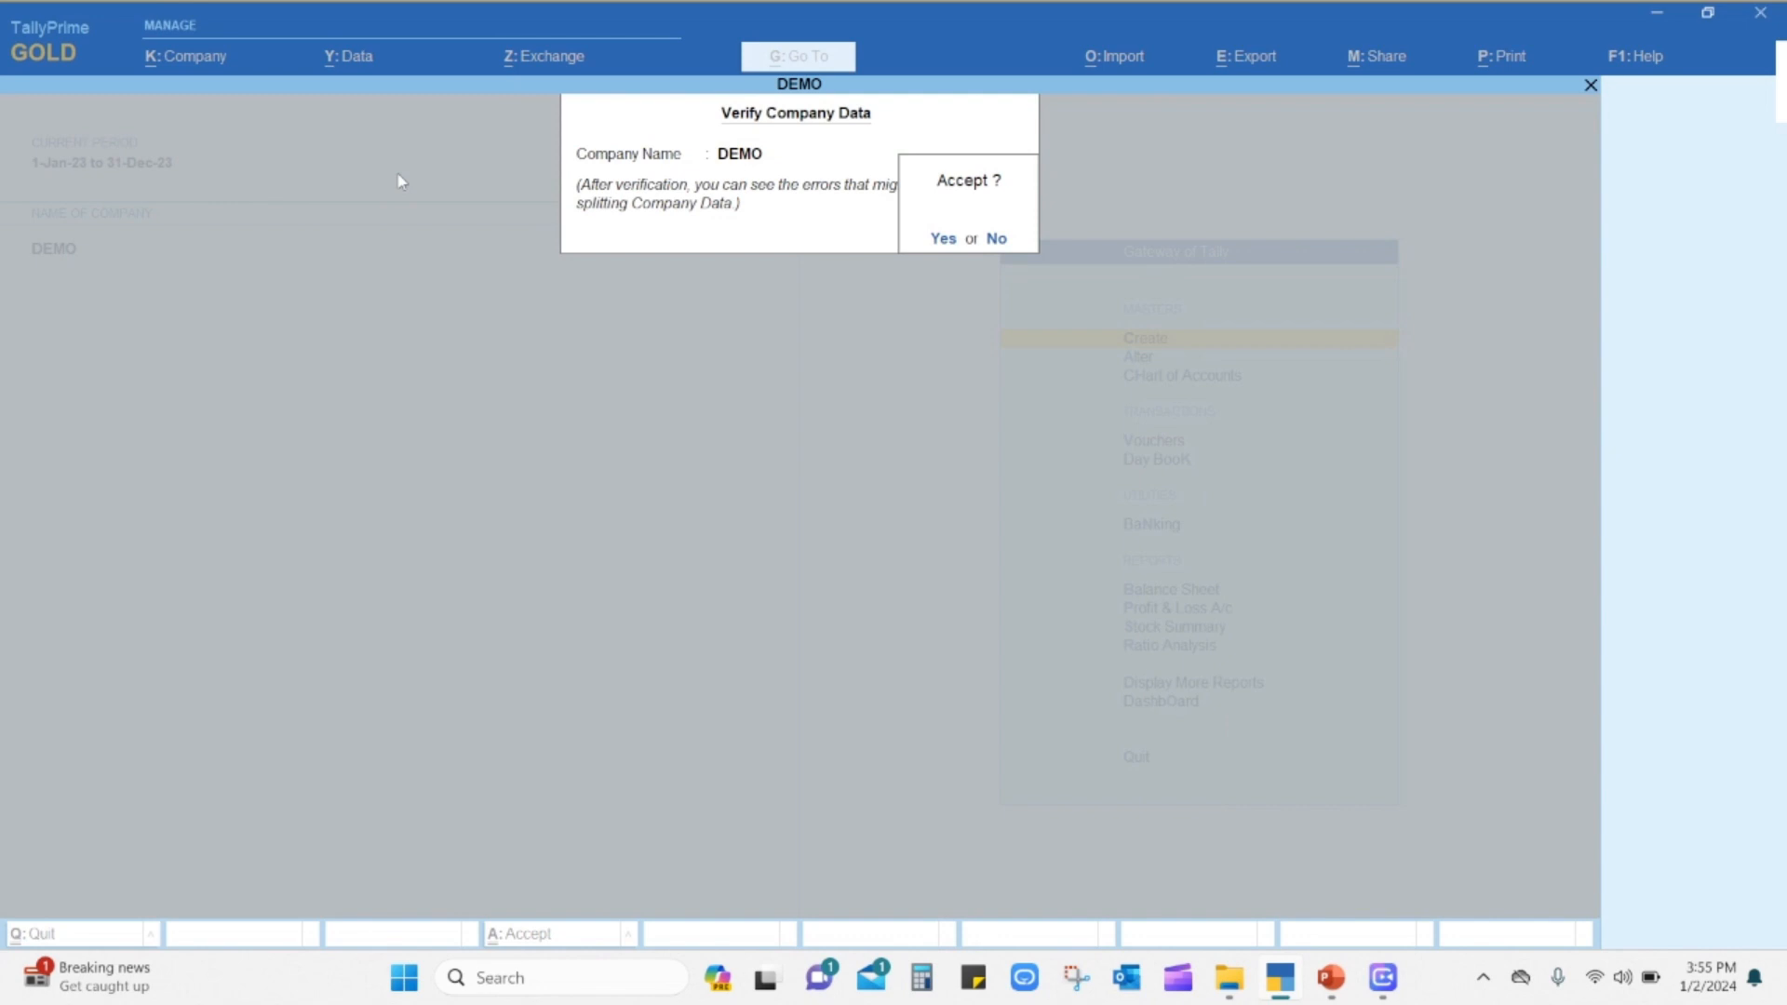
key("Return")
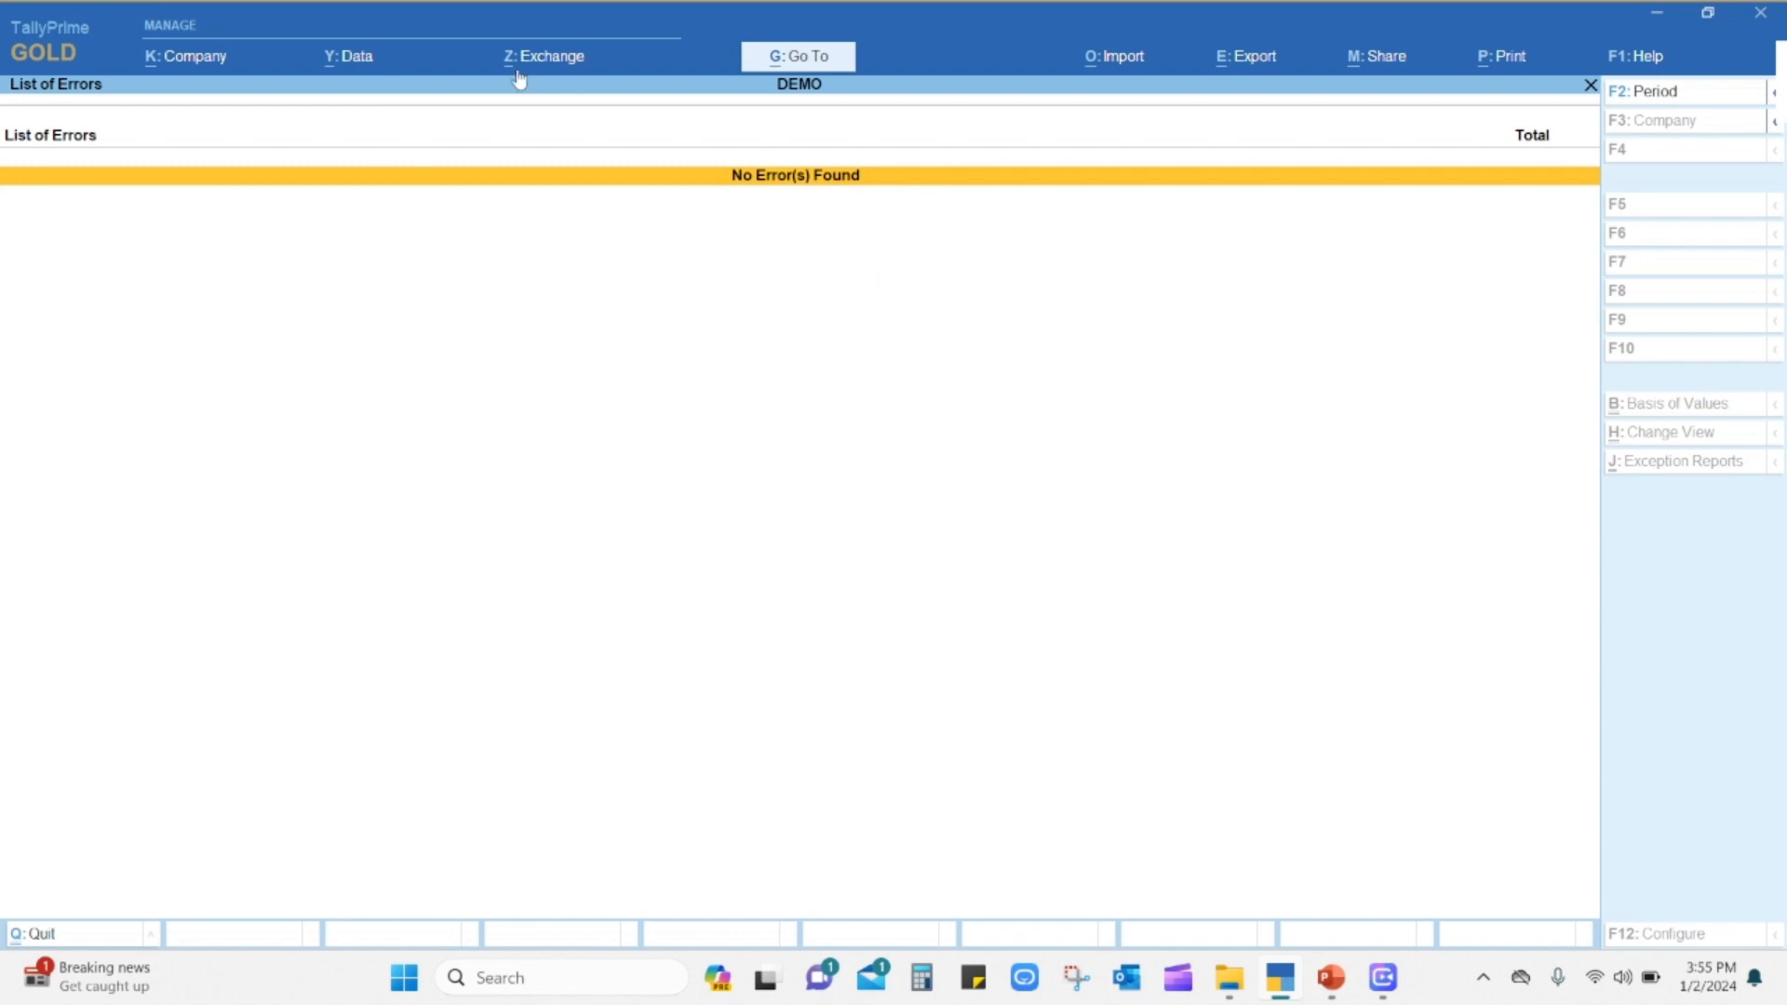
Split the DEMO company's data from 1-Jan-24 into two companies, accepting the proposed company names.
left_click(372, 69)
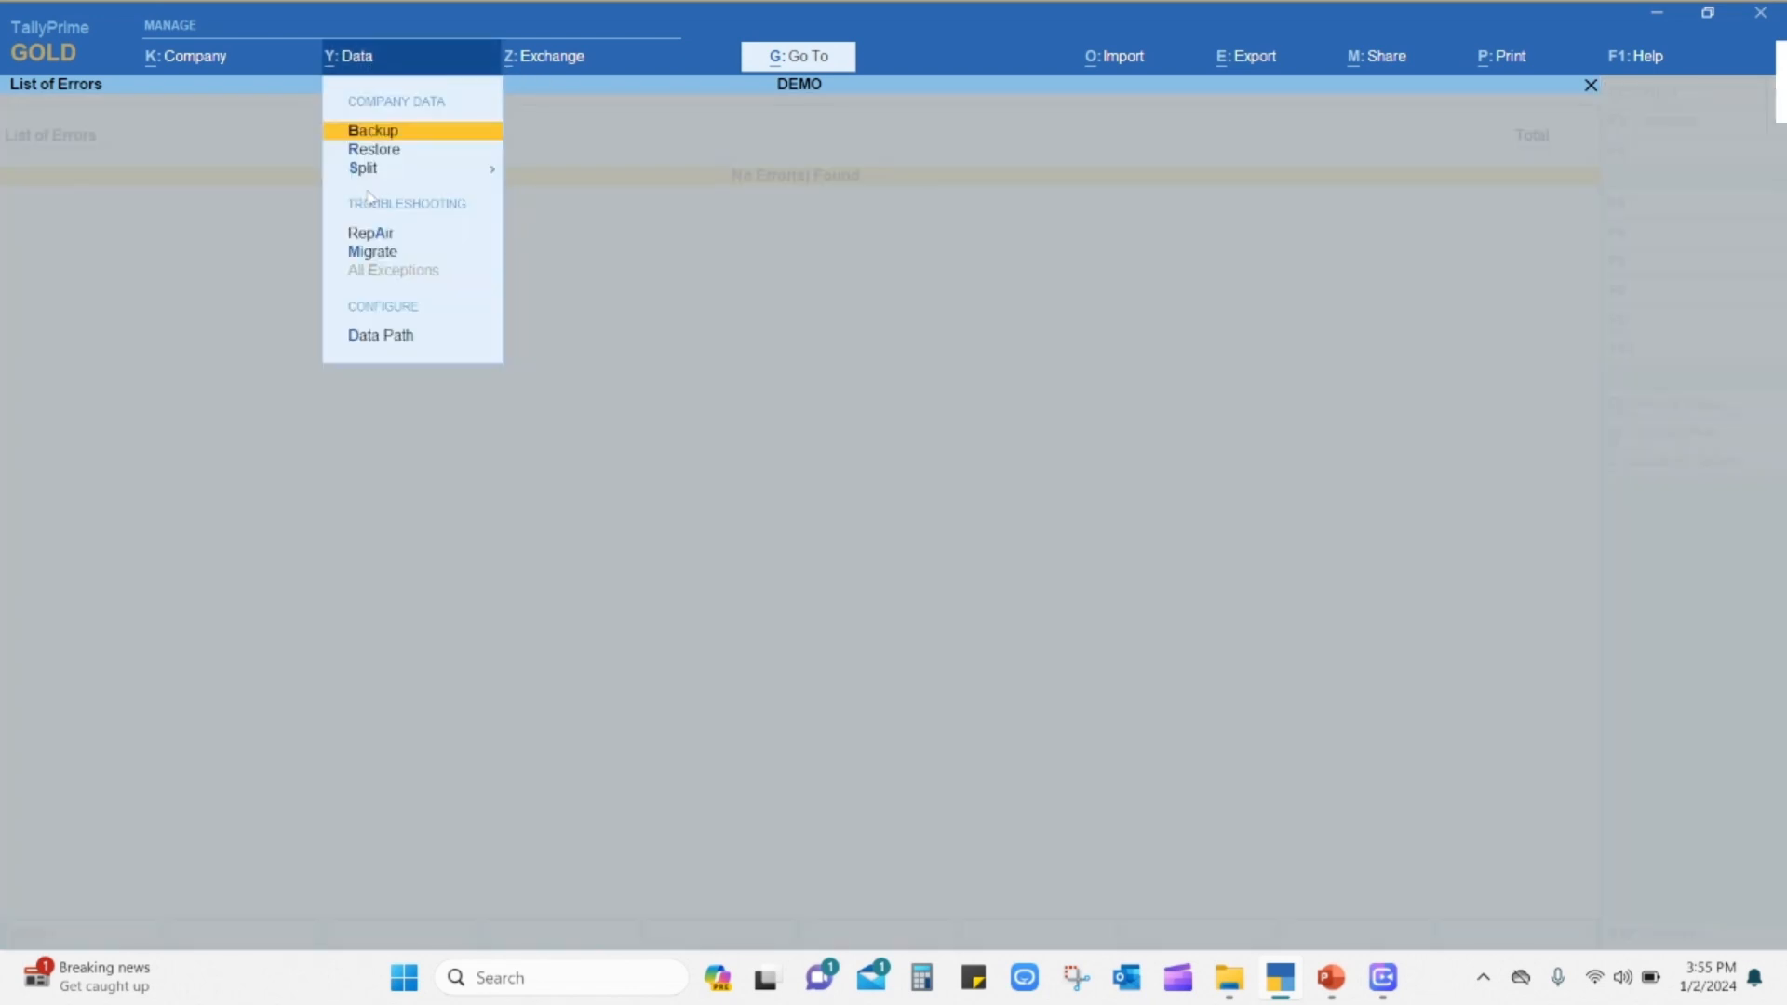
left_click(403, 177)
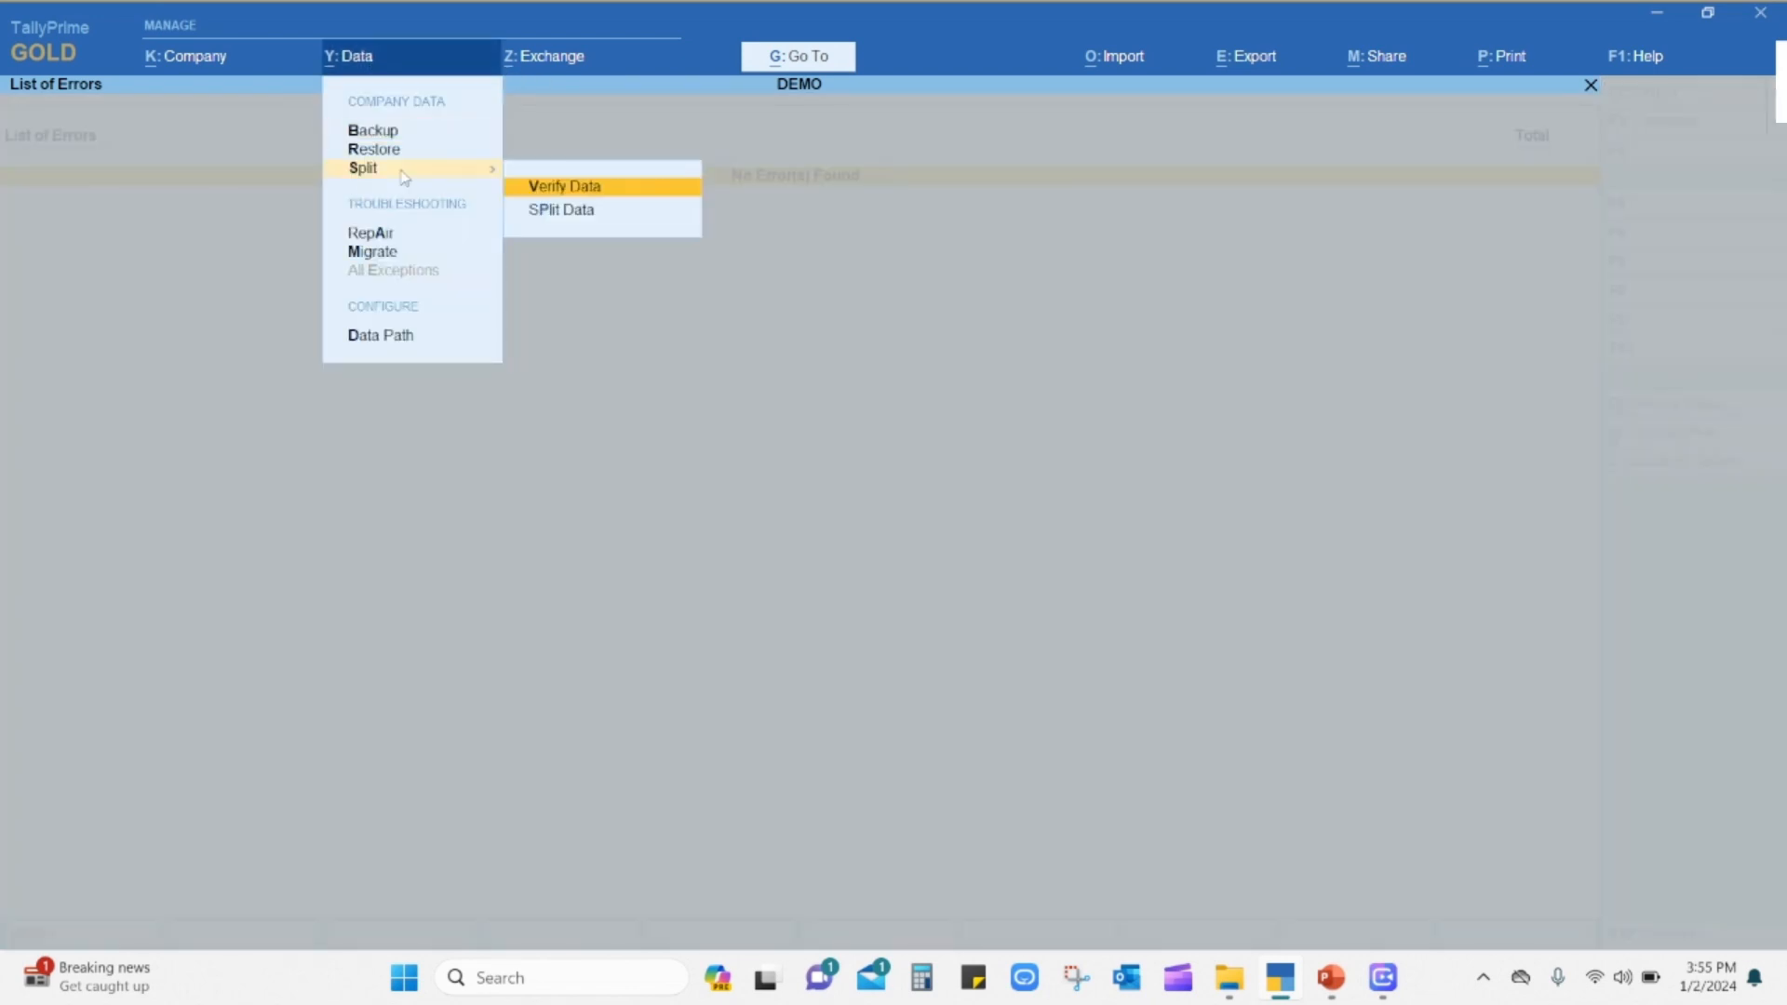
left_click(573, 210)
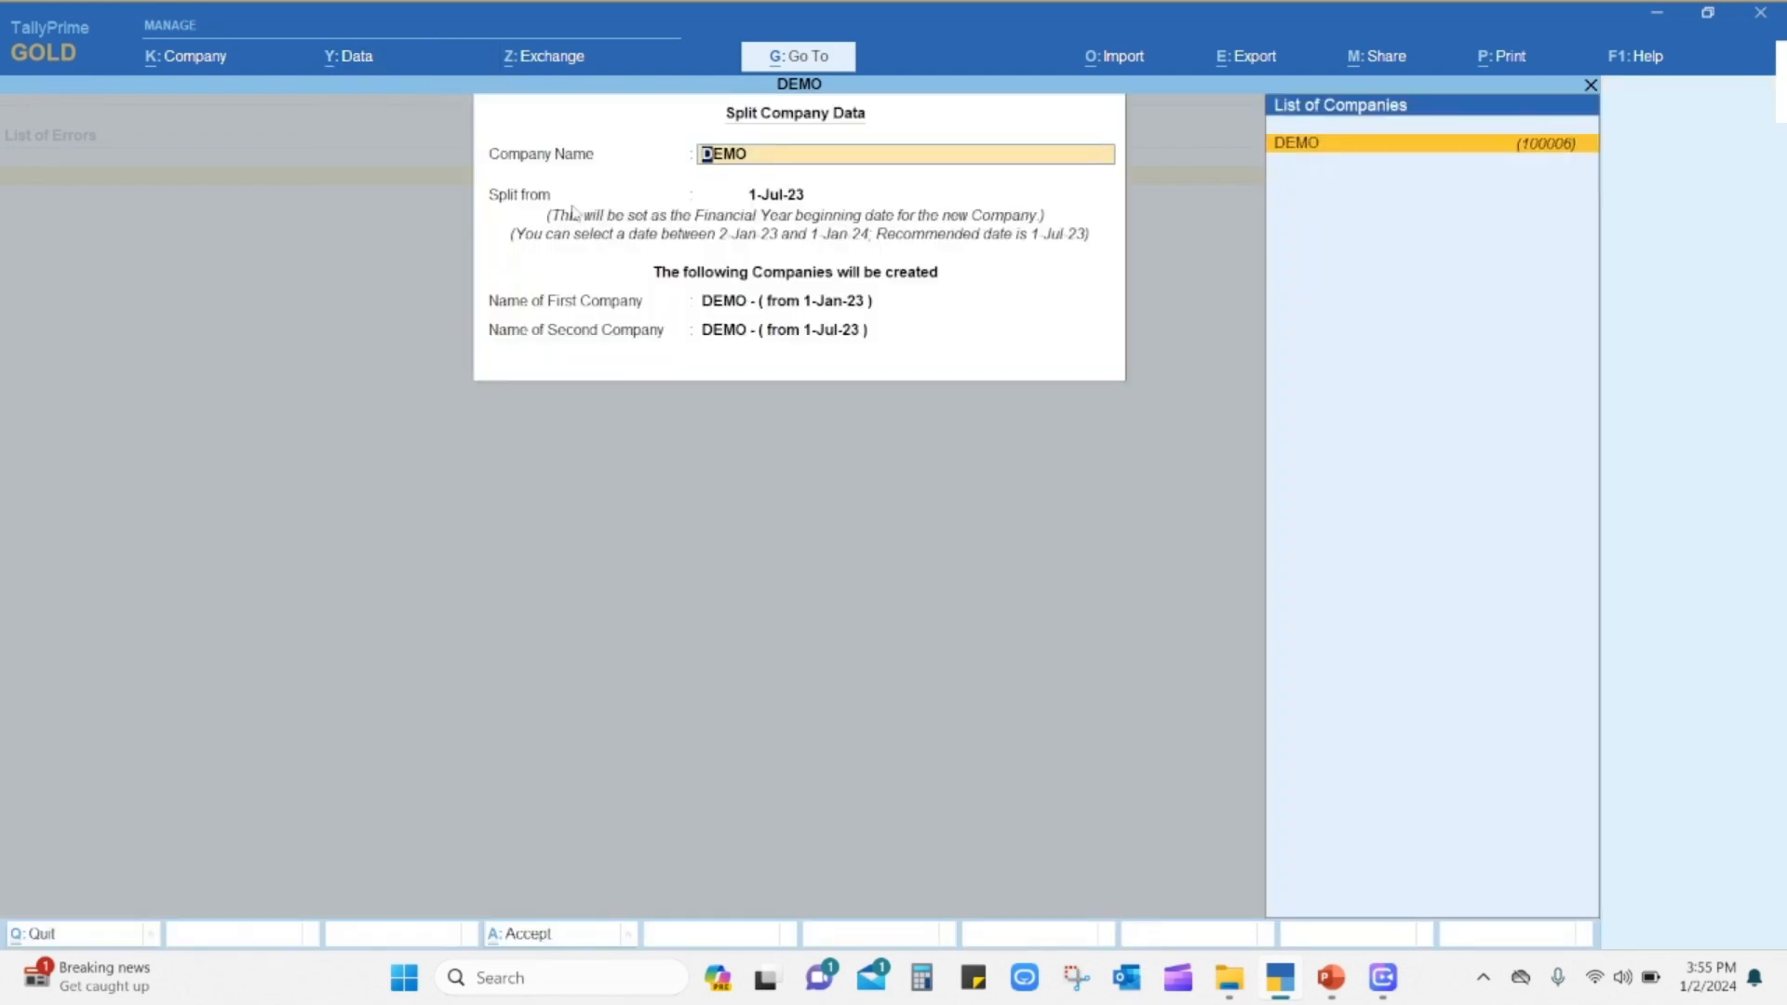
key("Return")
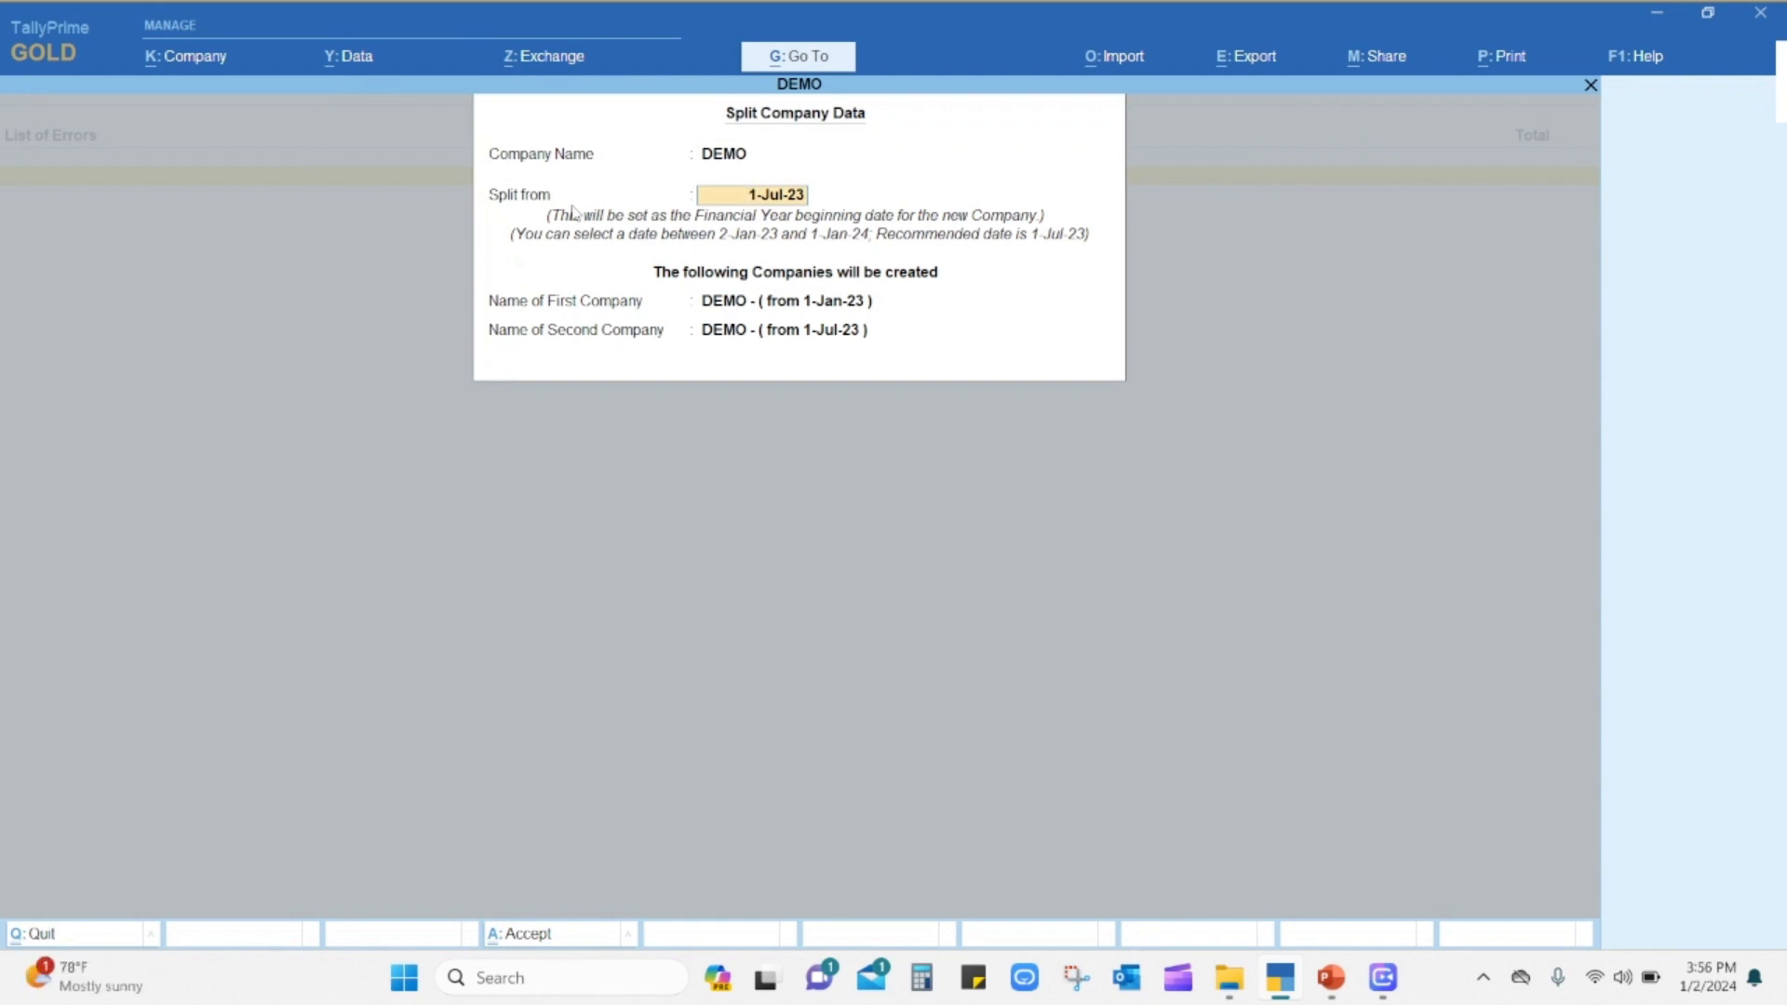
type("1-1-2024")
key("Return")
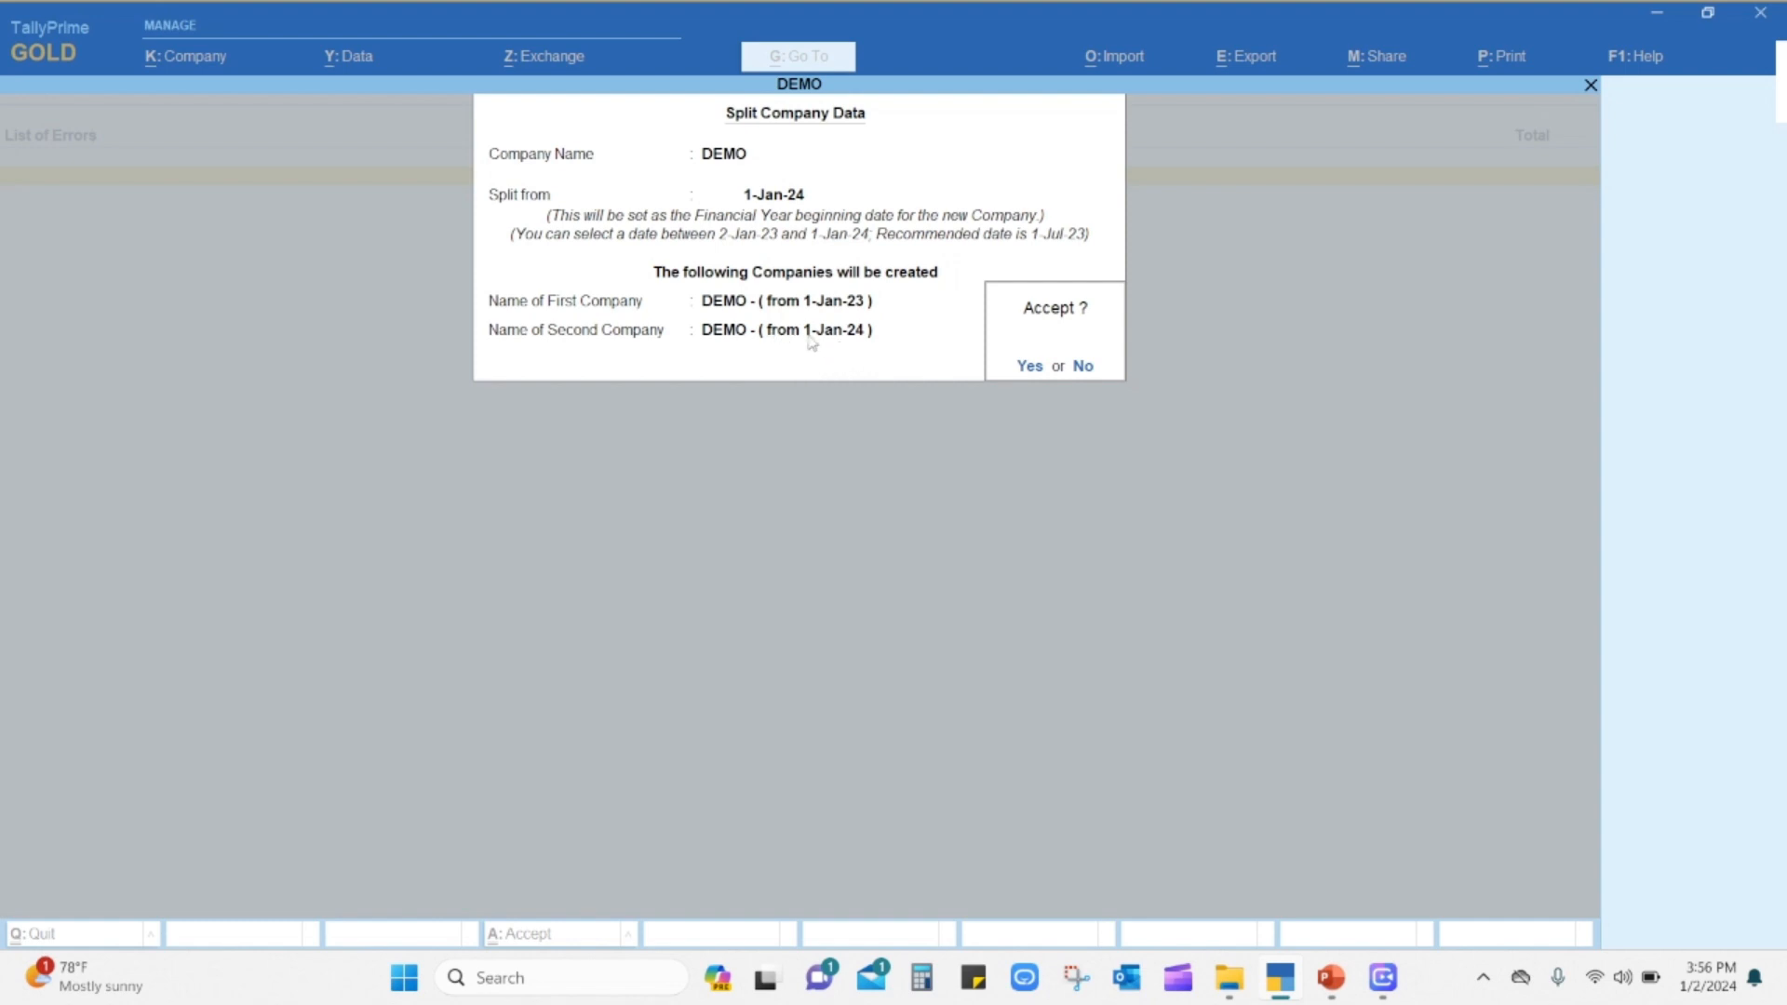
left_click(1030, 370)
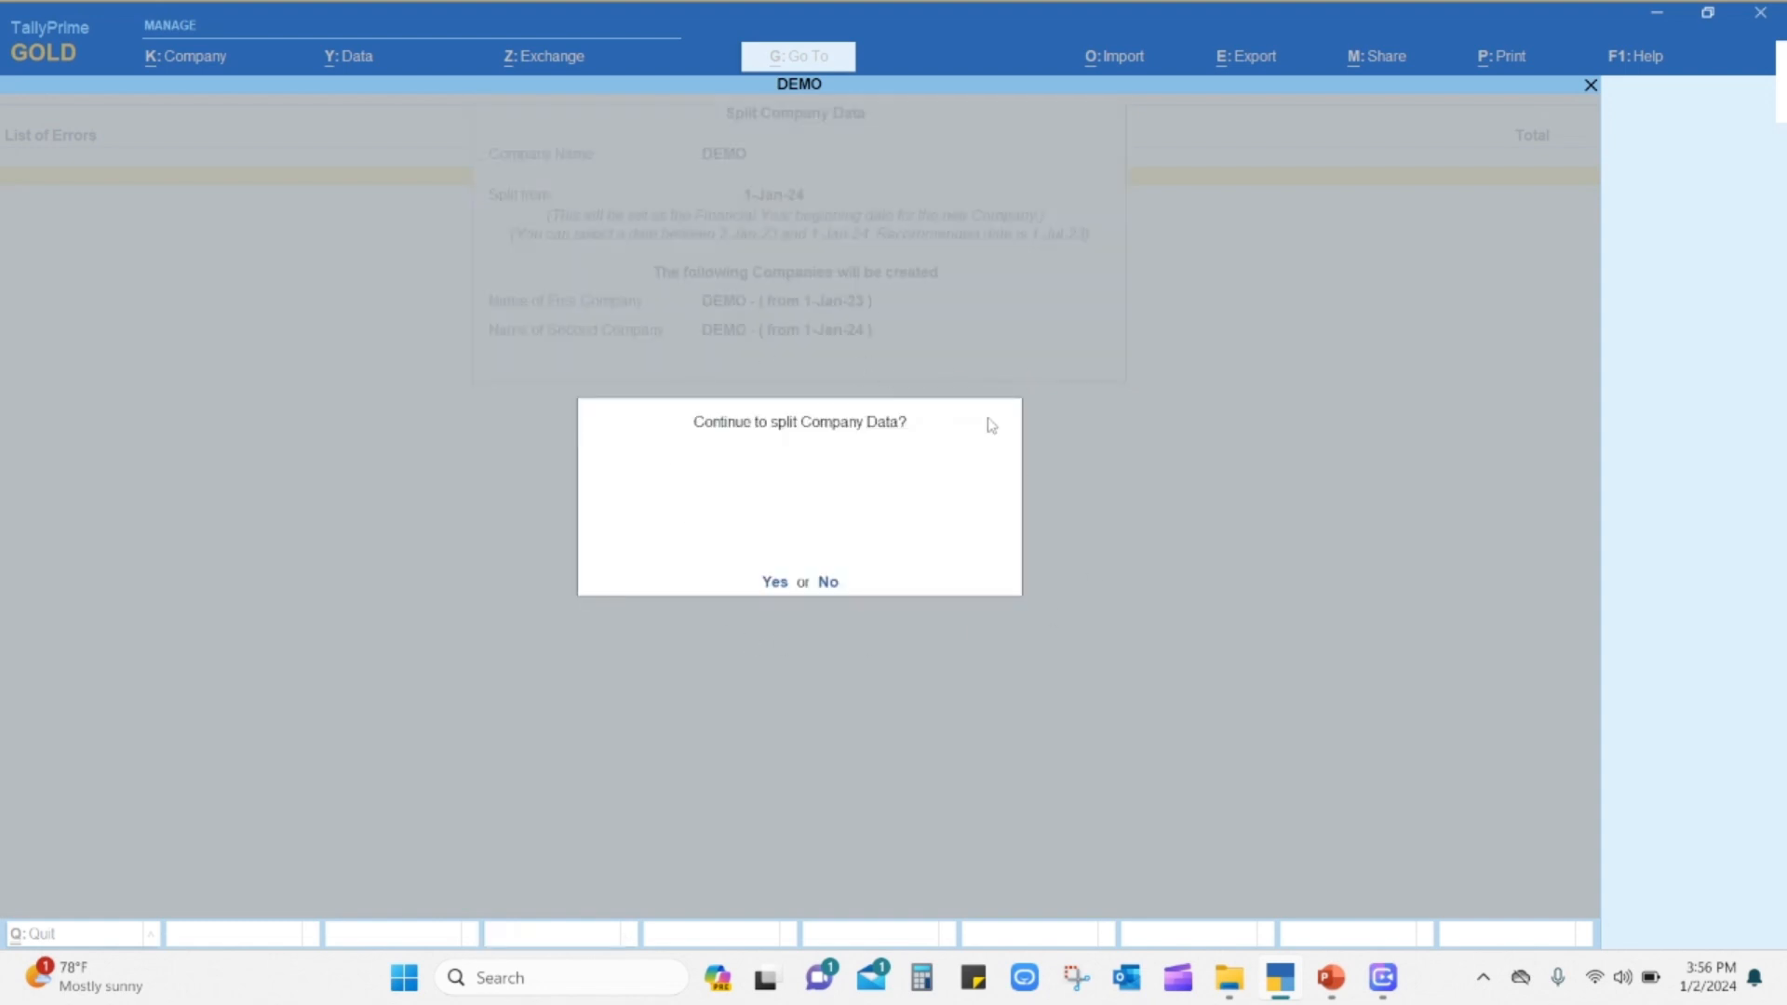
left_click(775, 584)
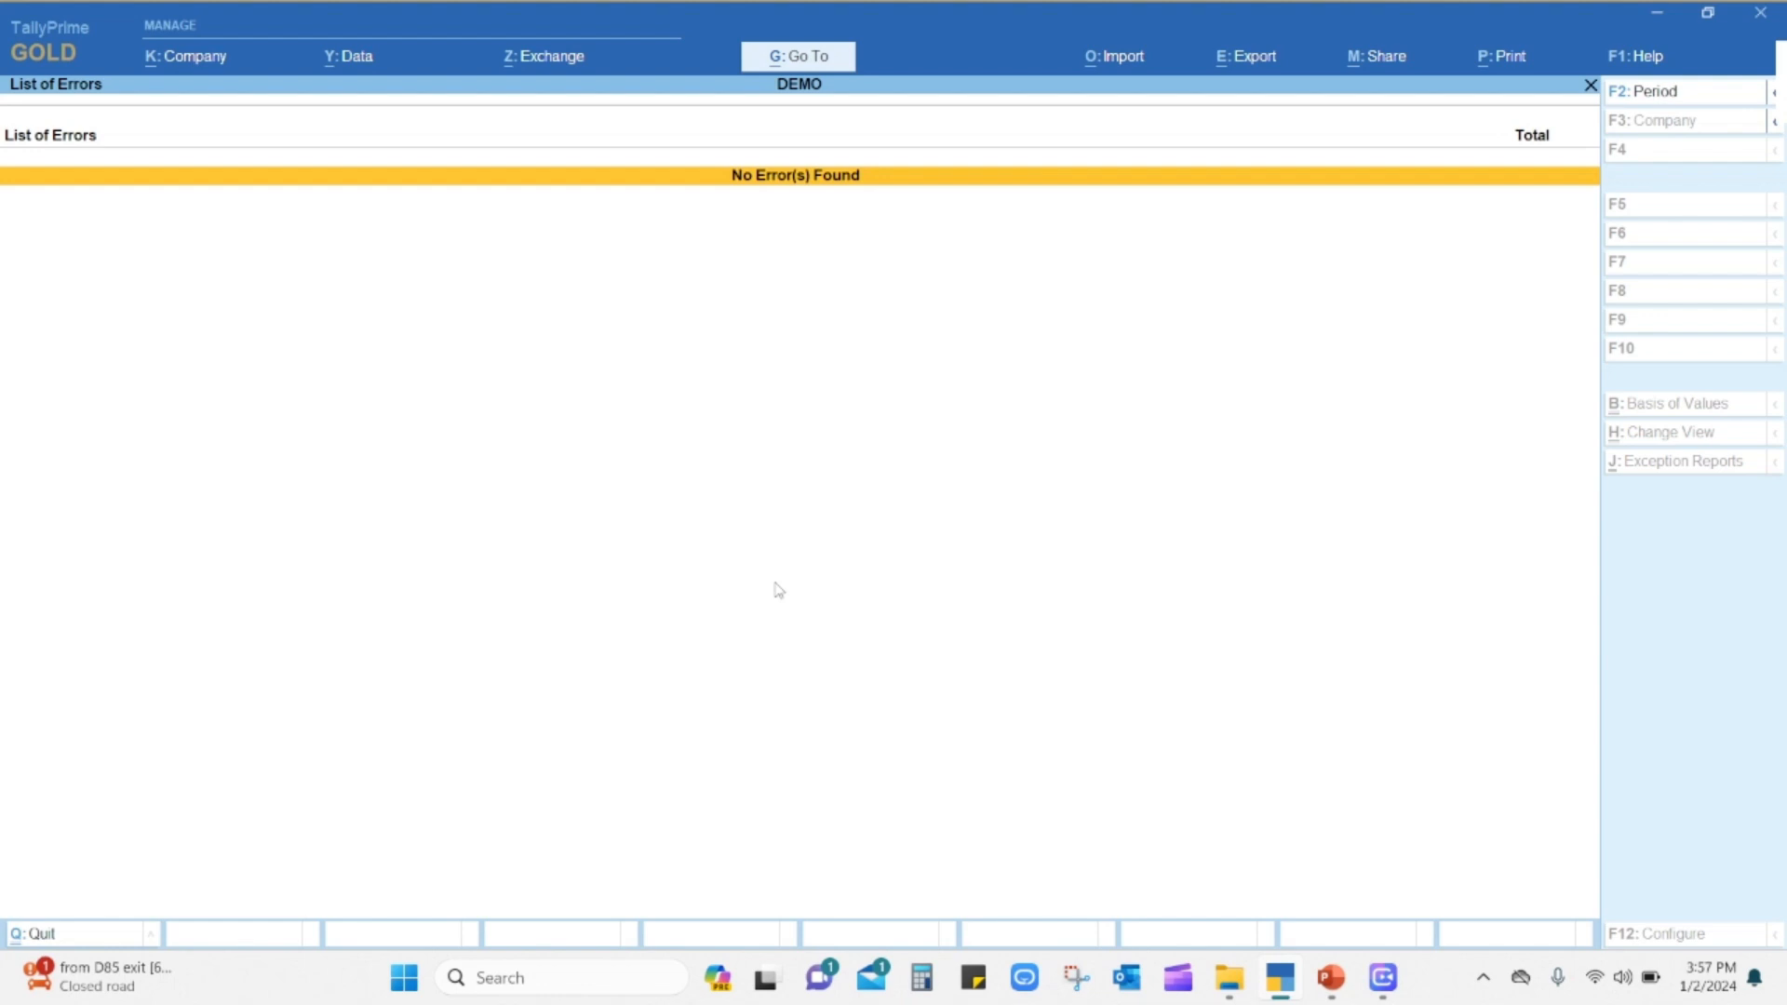
Leave the error list and activate the split companies in turn, DEMO - (from 1-Jan-23) and DEMO - (from 1-Jan-24).
key("Escape")
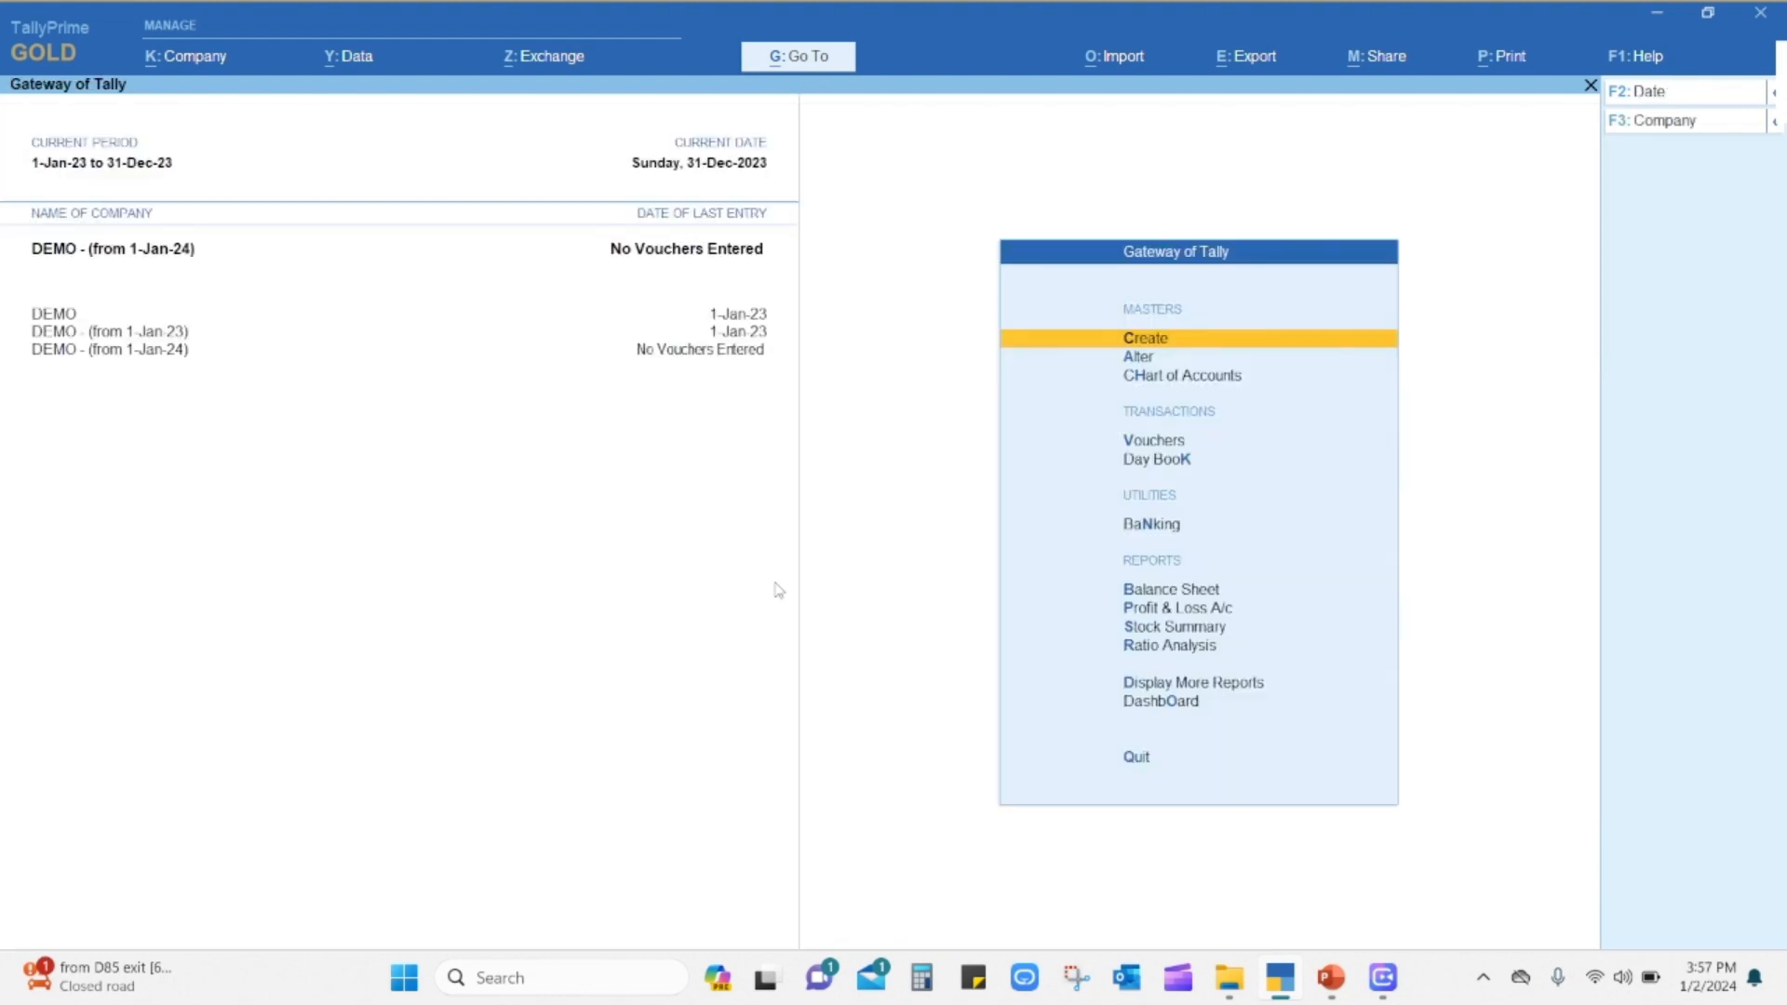
left_click(160, 337)
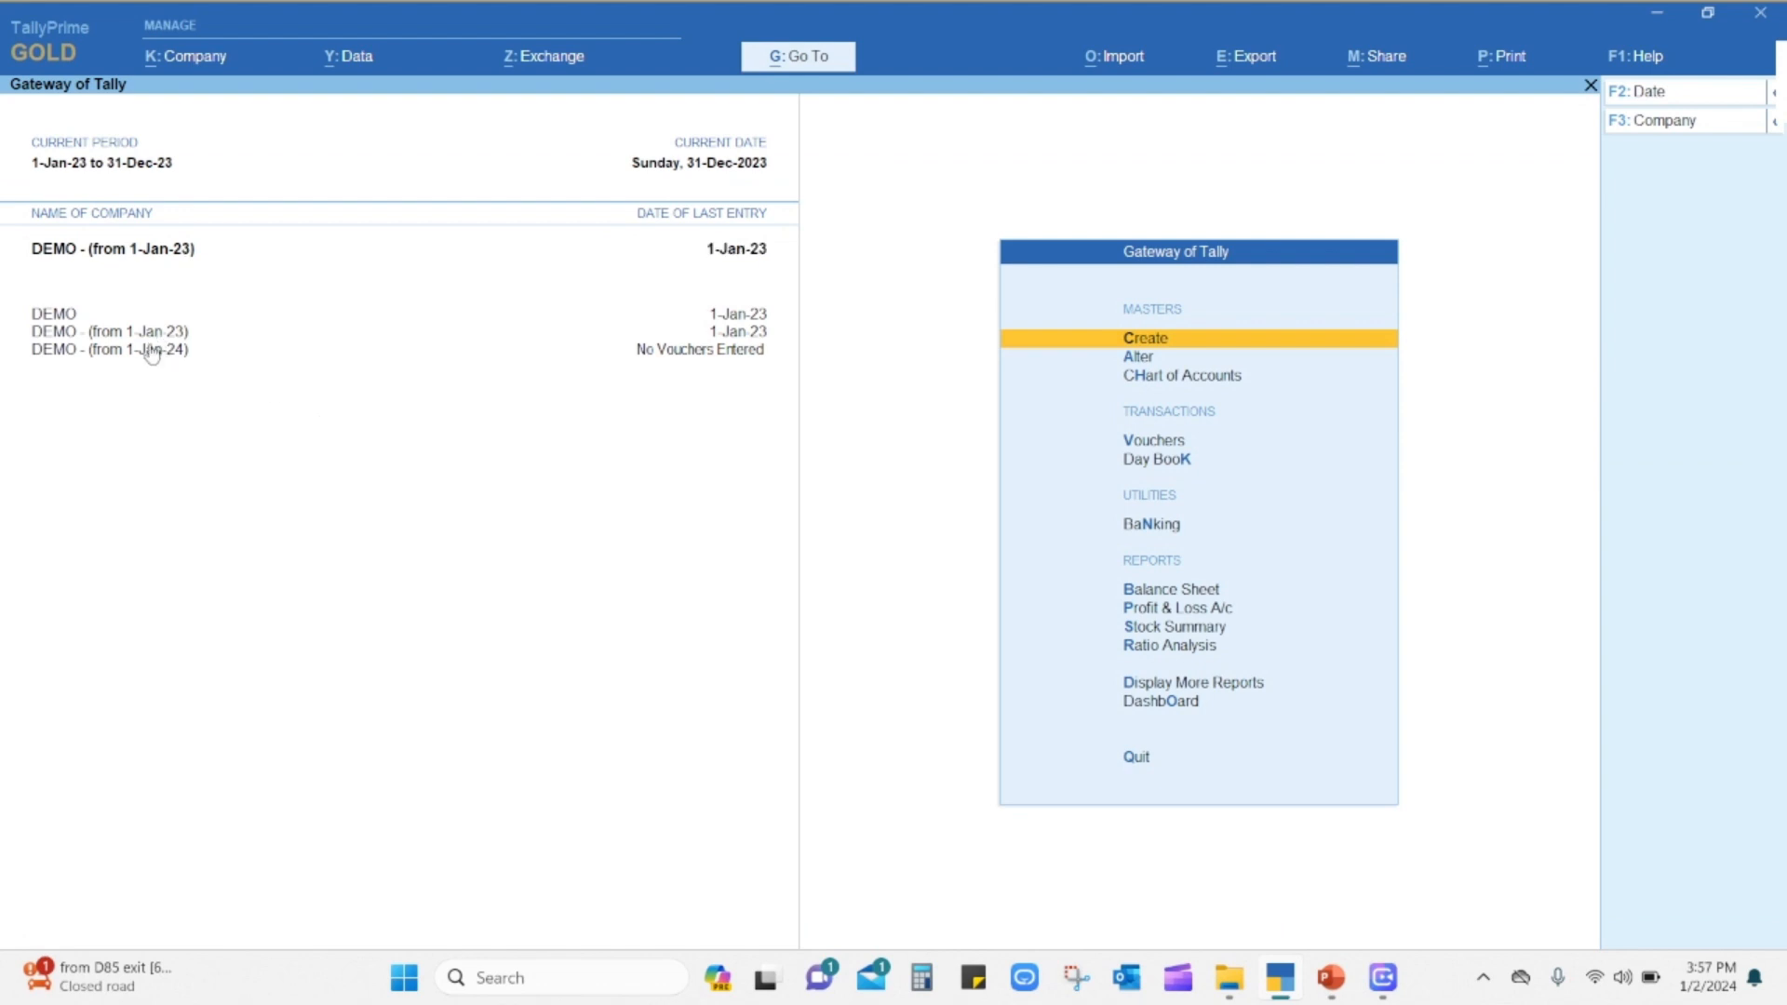
left_click(162, 357)
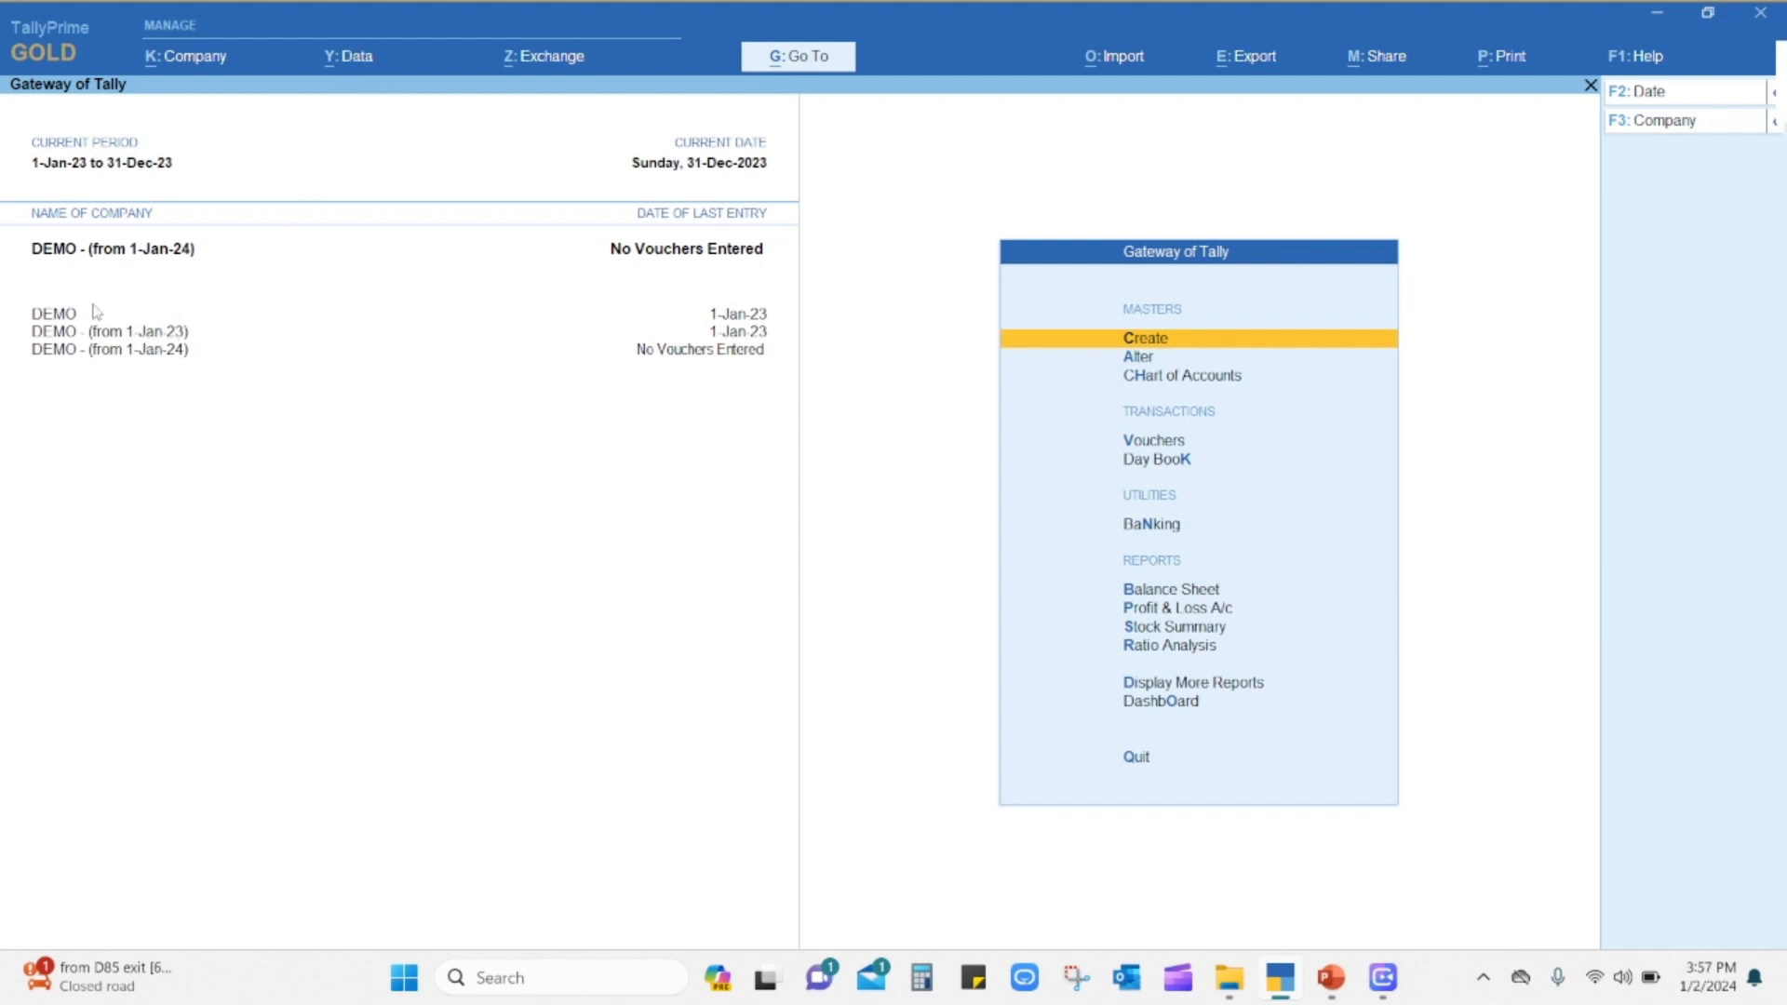
Alter the DEMO - (from 1-Jan-24) company, changing its company name to "DEMO - (from 1-Jan-24 to 31-12-2024".
left_click(194, 56)
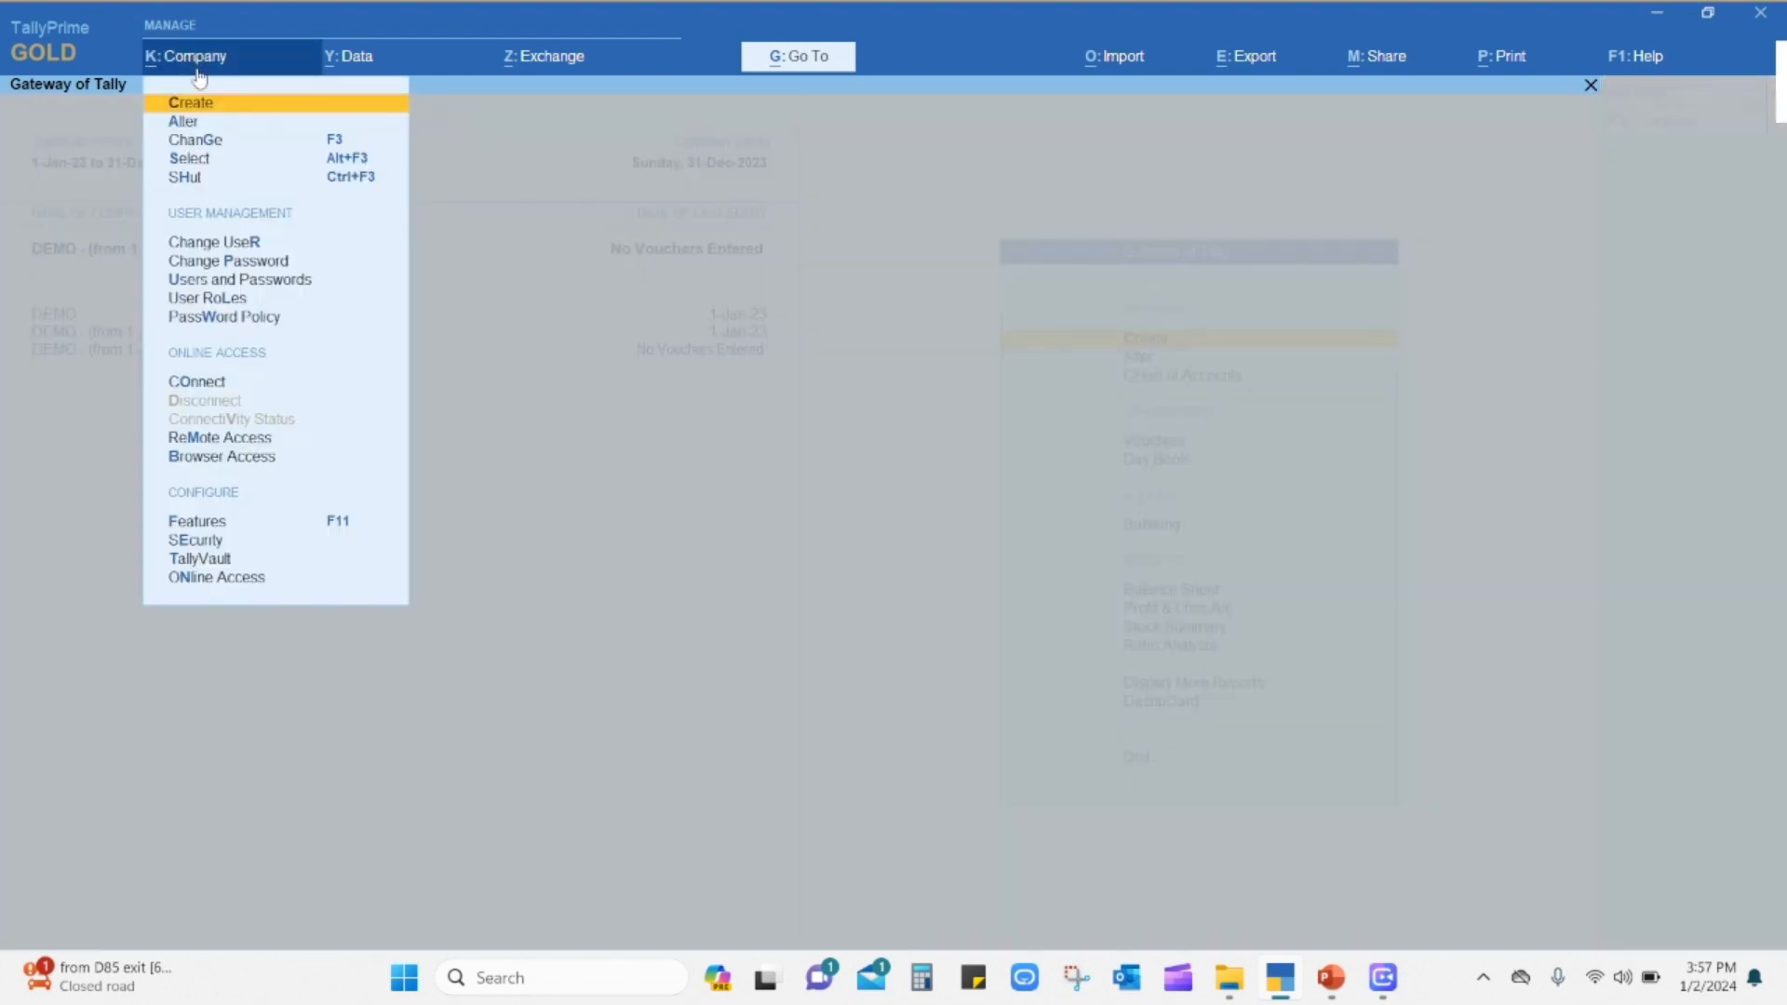
left_click(199, 124)
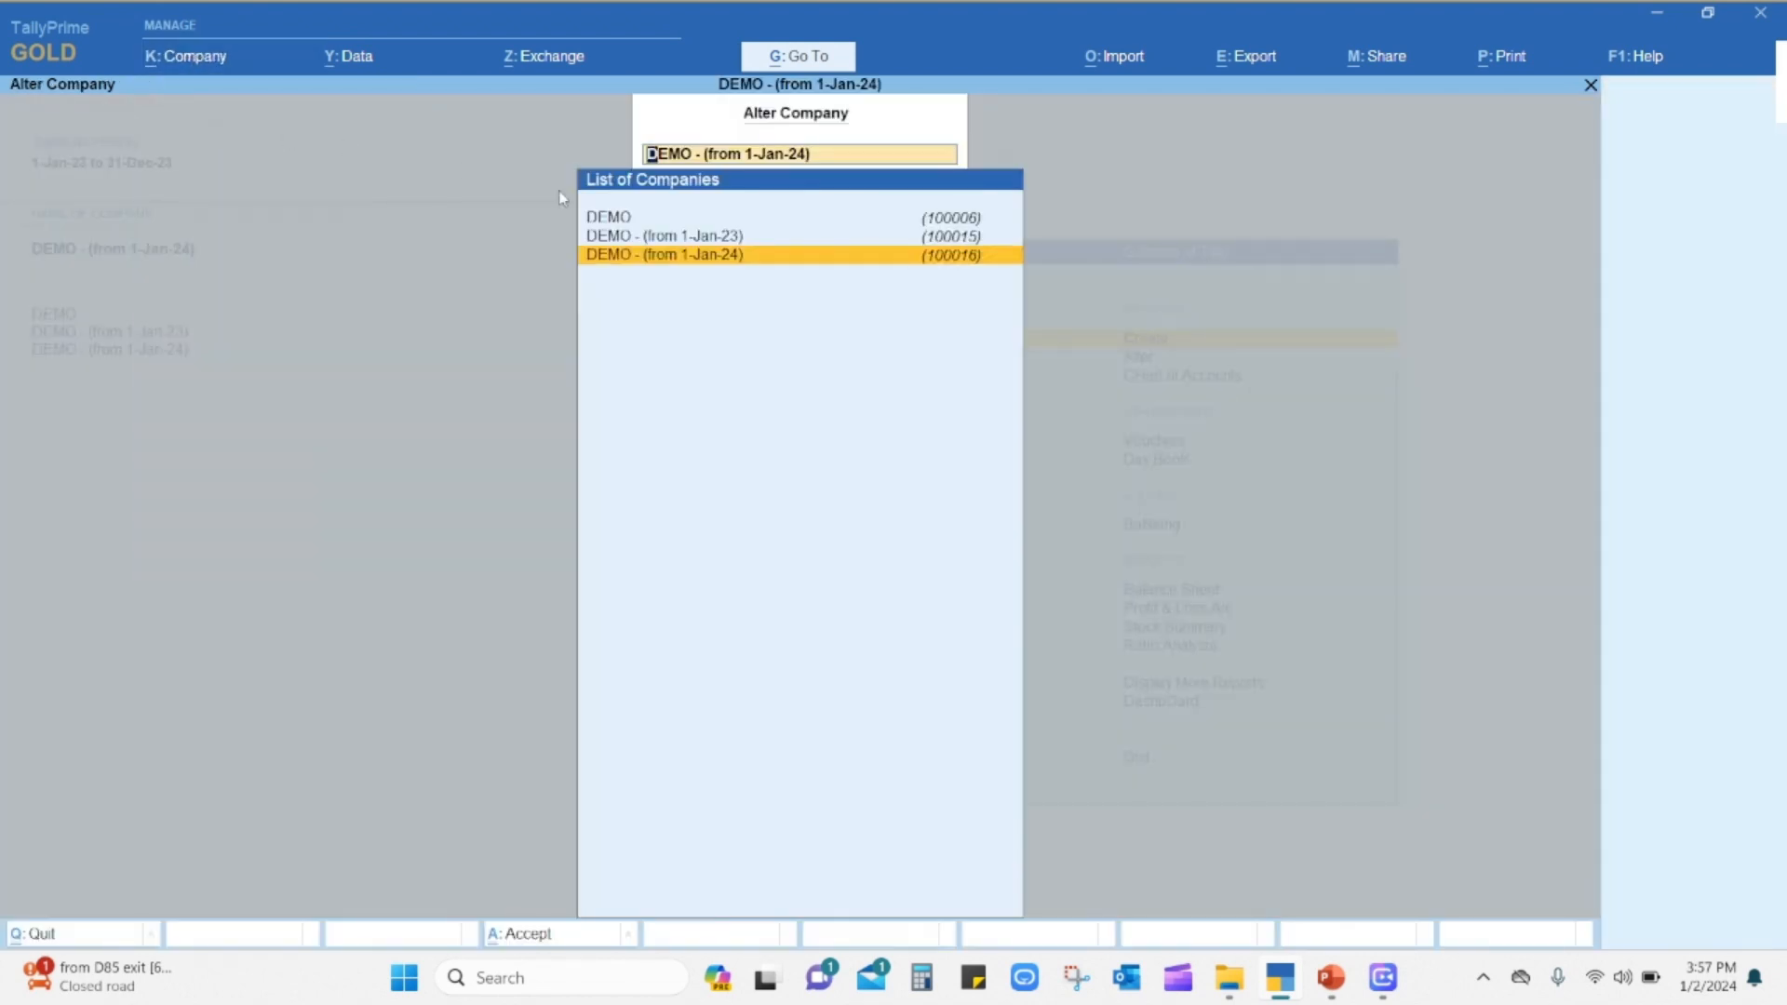
key("Return")
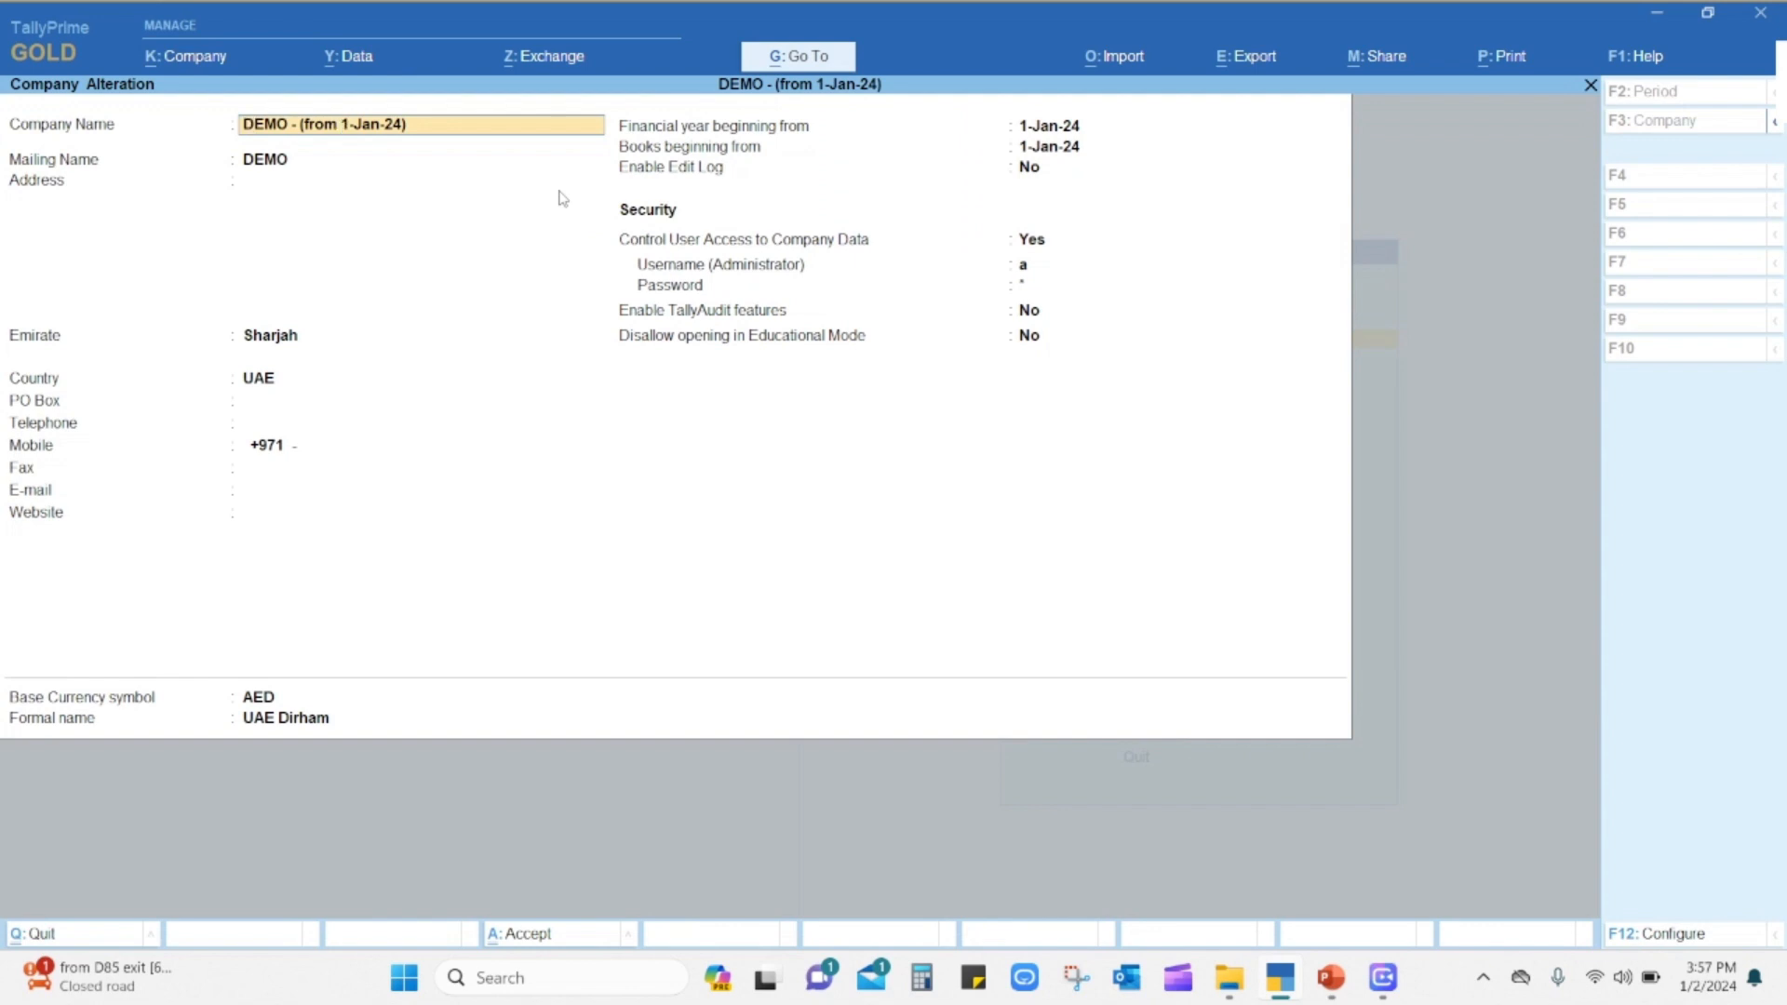
key("BackSpace")
type("to 31-12-2024")
key("Return")
Trim the company's mailing name to DEMO, save the alteration and return to the Gateway of Tally.
key("BackSpace")
key("BackSpace")
key("BackSpace")
key("BackSpace")
key("BackSpace")
key("BackSpace")
key("BackSpace")
key("BackSpace")
key("BackSpace")
key("BackSpace")
key("BackSpace")
key("BackSpace")
key("BackSpace")
key("BackSpace")
key("BackSpace")
key("BackSpace")
key("BackSpace")
key("BackSpace")
key("BackSpace")
key("BackSpace")
key("BackSpace")
key("BackSpace")
key("BackSpace")
key("BackSpace")
key("BackSpace")
key("BackSpace")
key("BackSpace")
key("BackSpace")
key("Return")
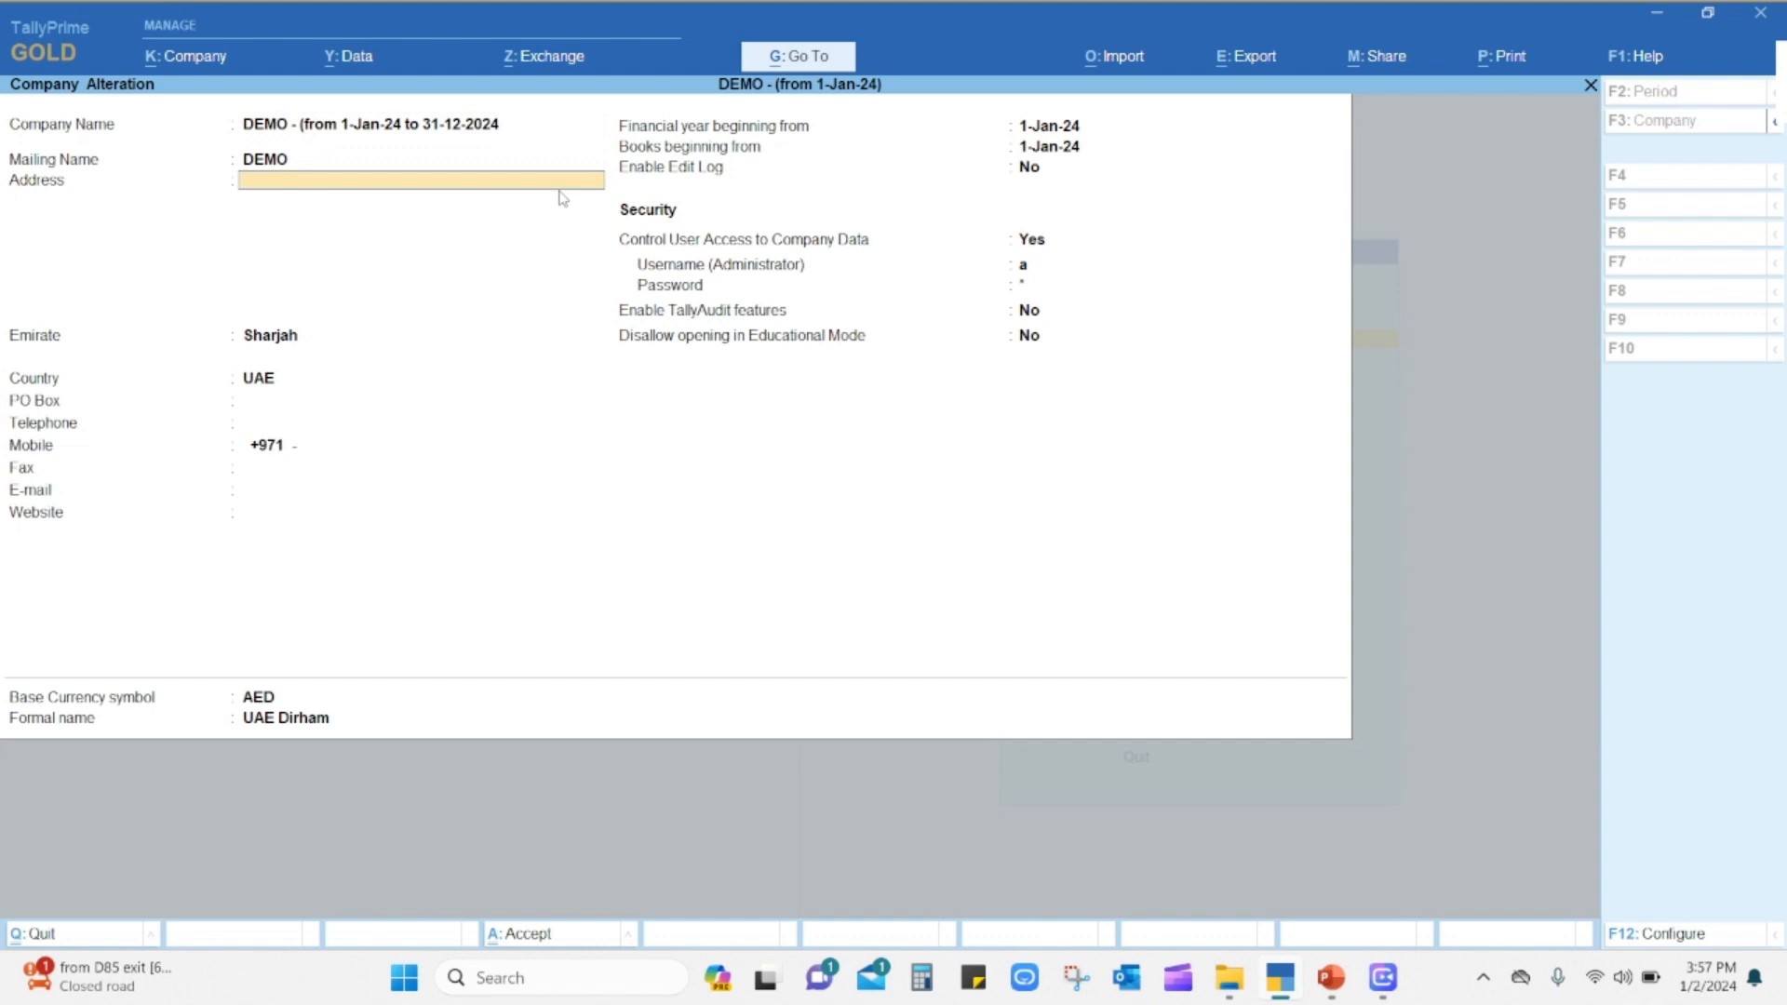
key("ctrl+a")
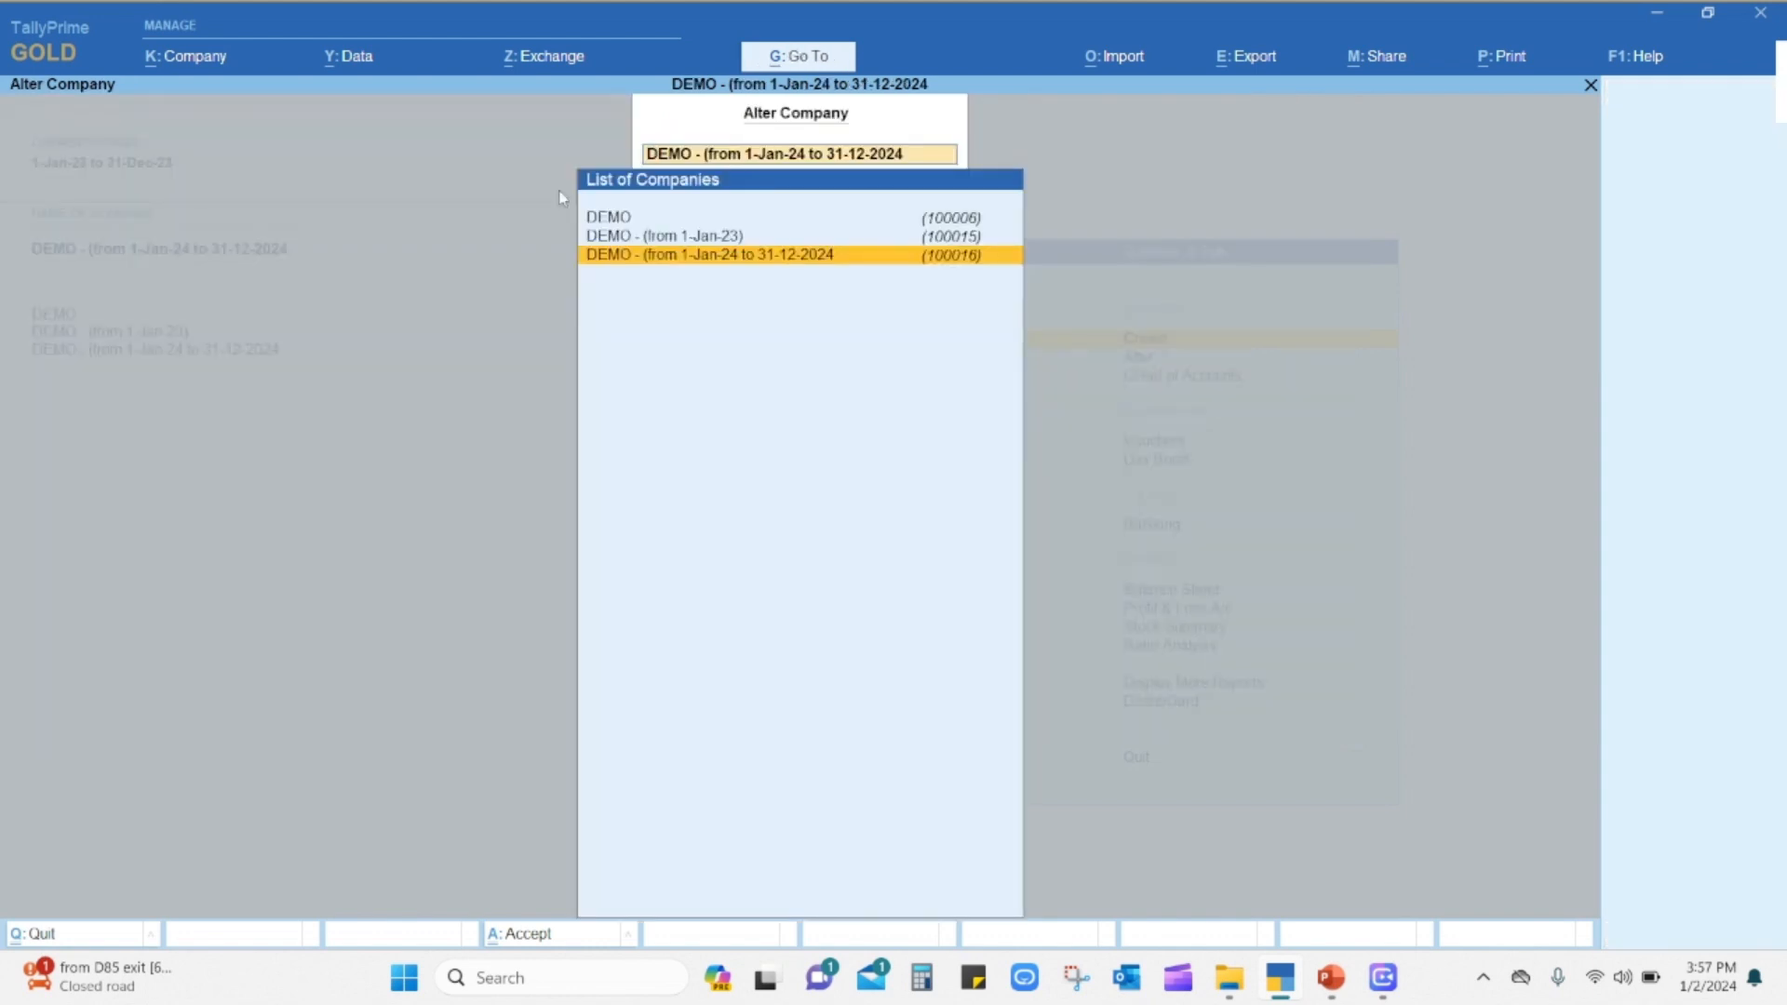
key("Up")
key("Down")
key("Escape")
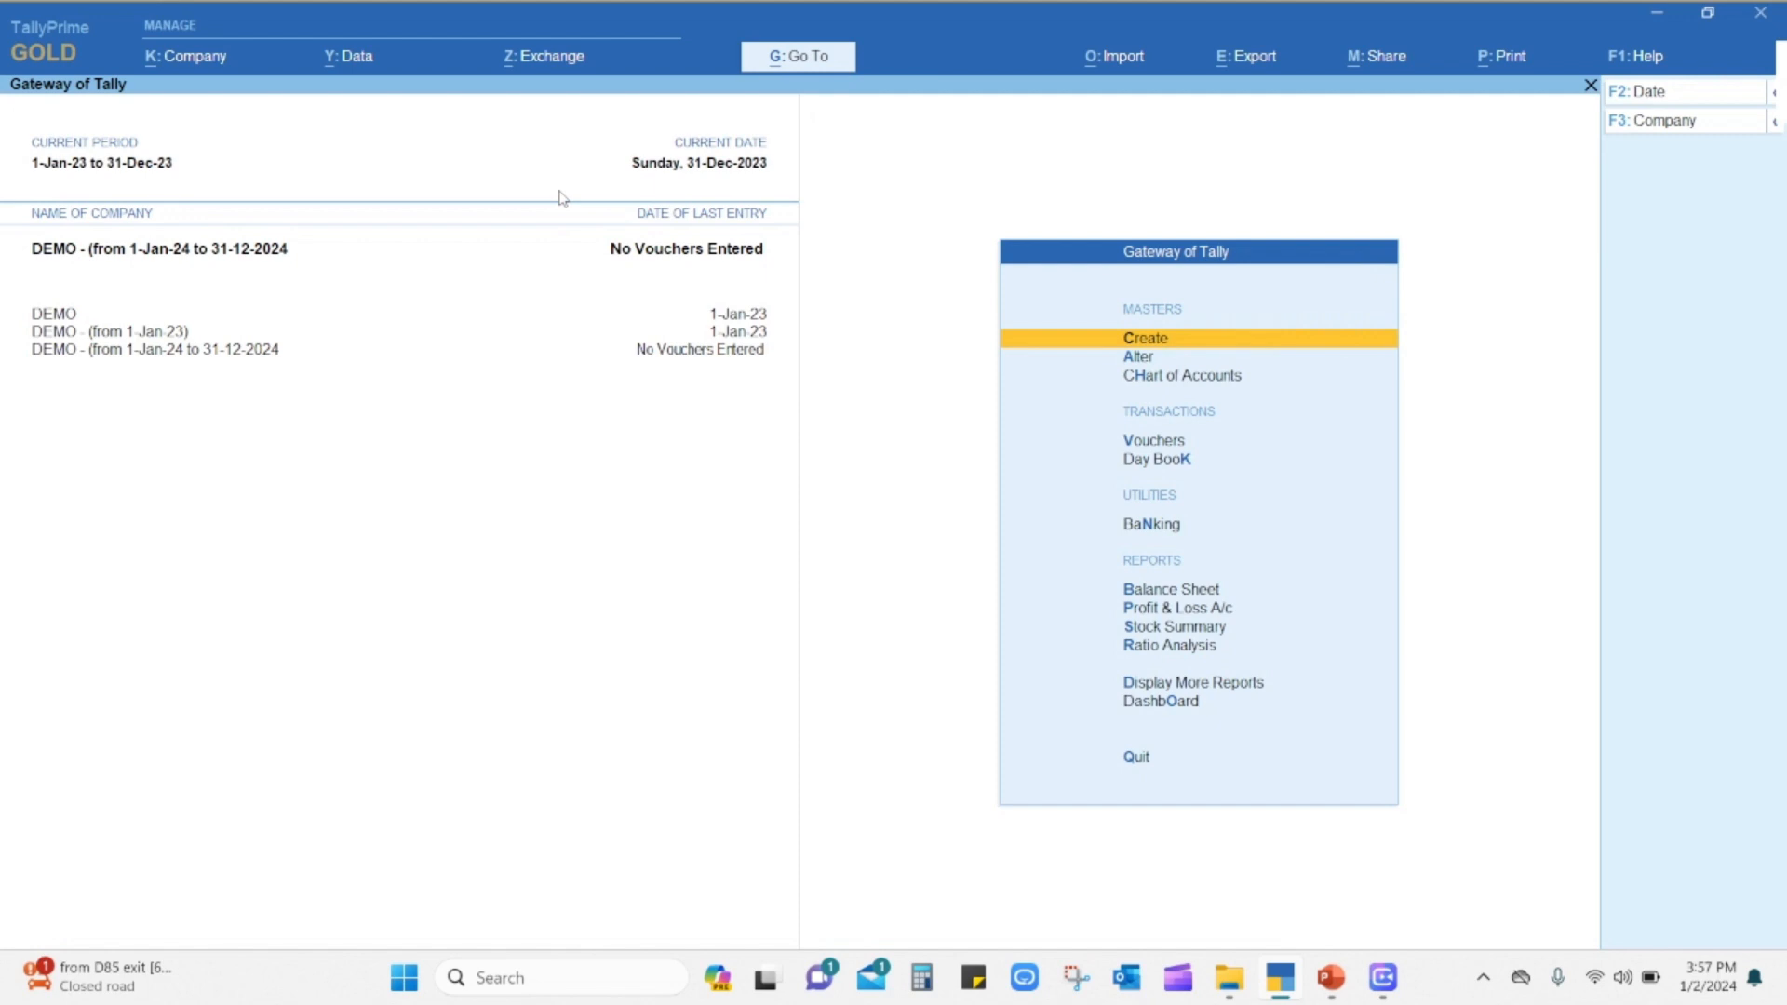